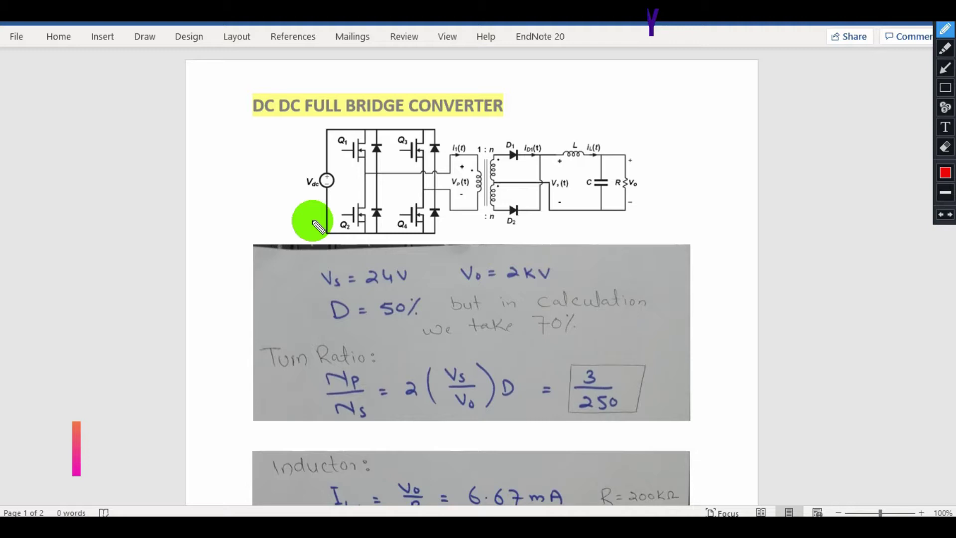
Underline the n turns label and the givens Vs = 24V, Vo = 2KV and D = 50%.
{"action": "left_click_drag", "start_coordinate": [473, 226], "coordinate": [502, 228]}
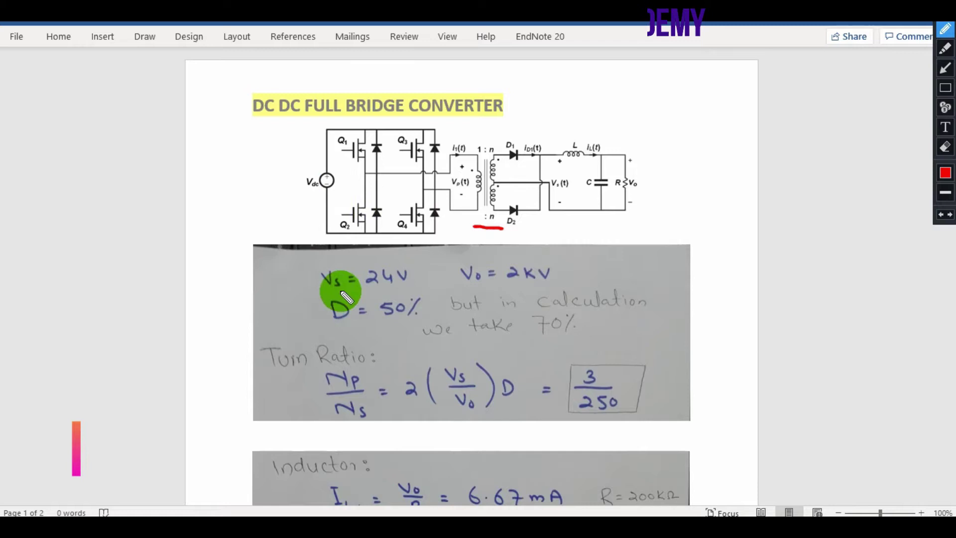
{"action": "left_click_drag", "start_coordinate": [337, 291], "coordinate": [400, 287]}
{"action": "left_click_drag", "start_coordinate": [467, 286], "coordinate": [535, 282]}
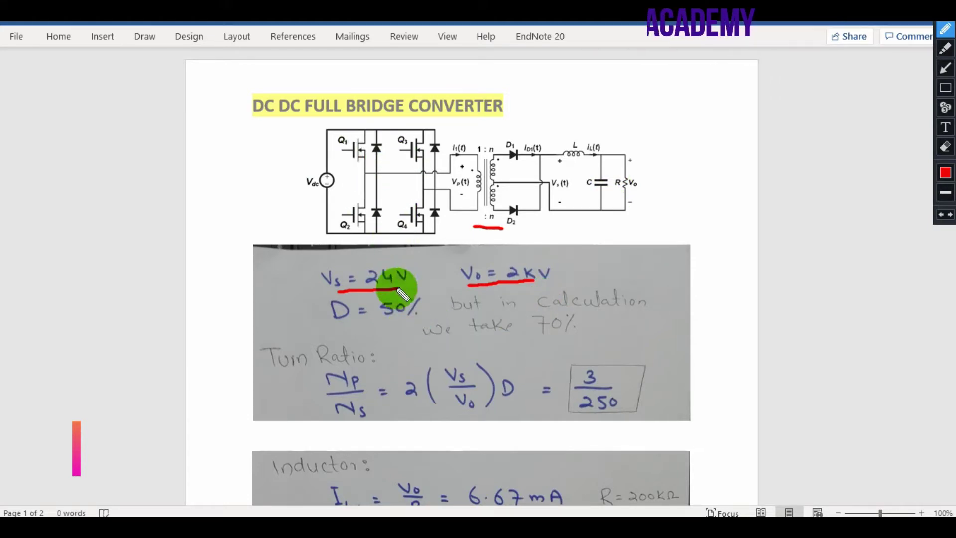
{"action": "left_click_drag", "start_coordinate": [343, 324], "coordinate": [399, 318]}
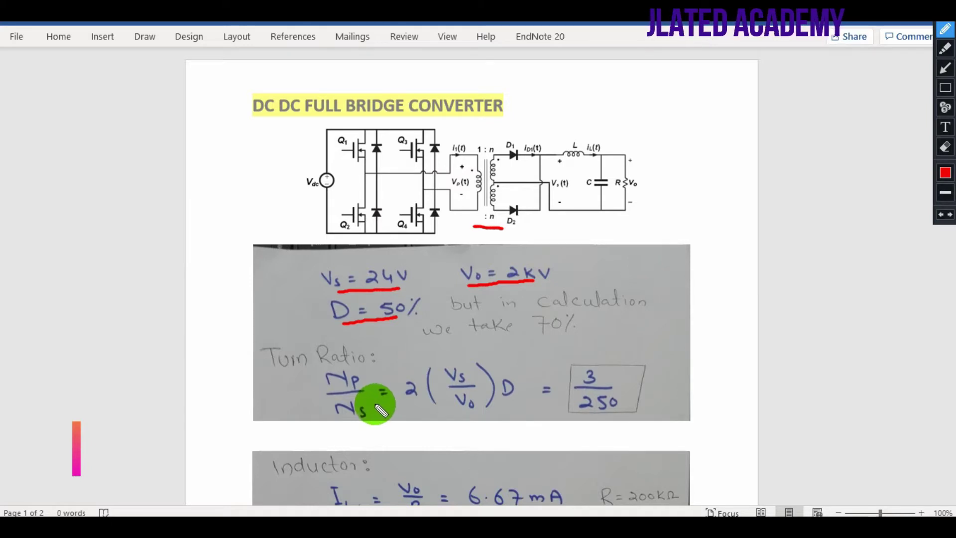
Underline the Turn Ratio heading and D in its formula, then clear the ink.
{"action": "left_click_drag", "start_coordinate": [270, 368], "coordinate": [313, 368]}
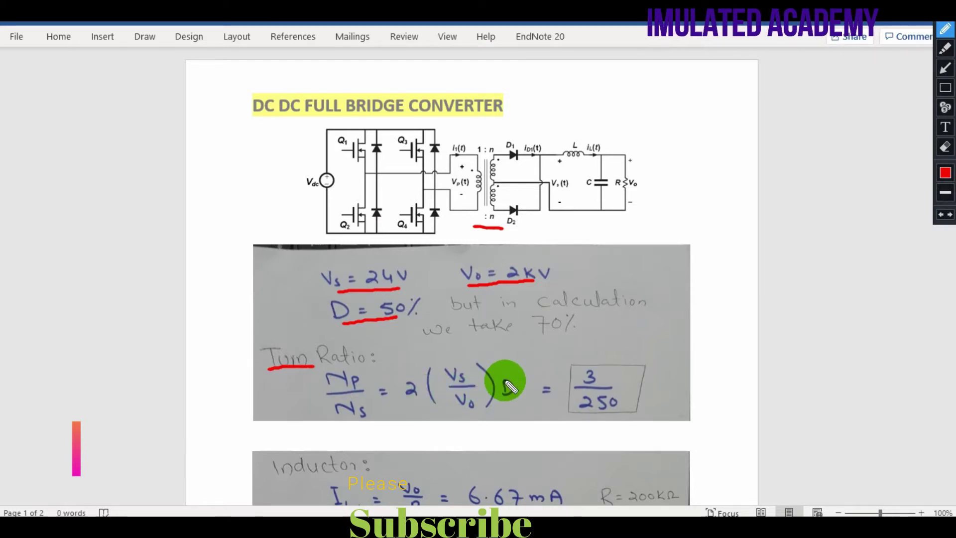
{"action": "left_click_drag", "start_coordinate": [501, 402], "coordinate": [516, 401]}
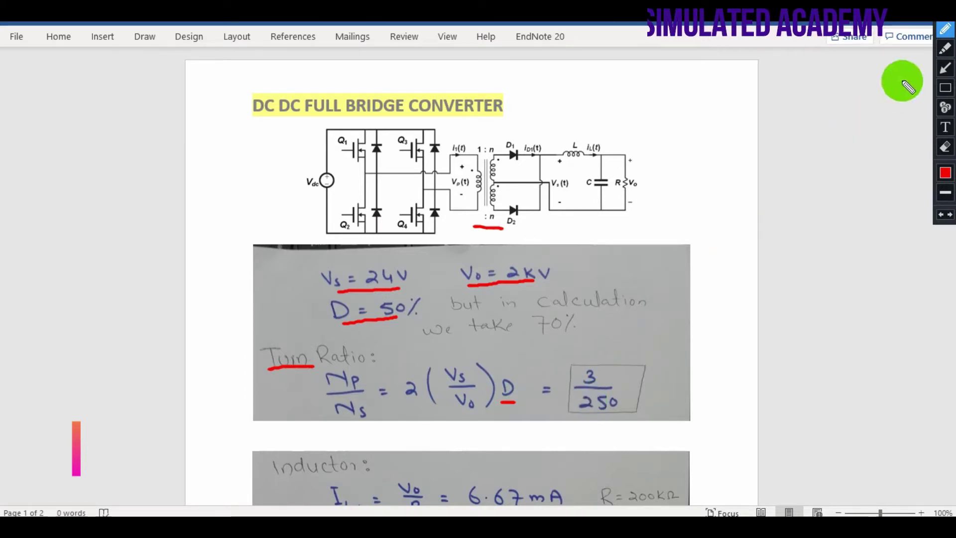
{"action": "left_click", "coordinate": [942, 33]}
Tick the inductance formula and underline the ripple term, I_Lx, Vo/R and R = 200kΩ.
{"action": "scroll", "coordinate": [653, 230], "scroll_direction": "down", "scroll_amount": 3}
{"action": "scroll", "coordinate": [638, 252], "scroll_direction": "down", "scroll_amount": 2}
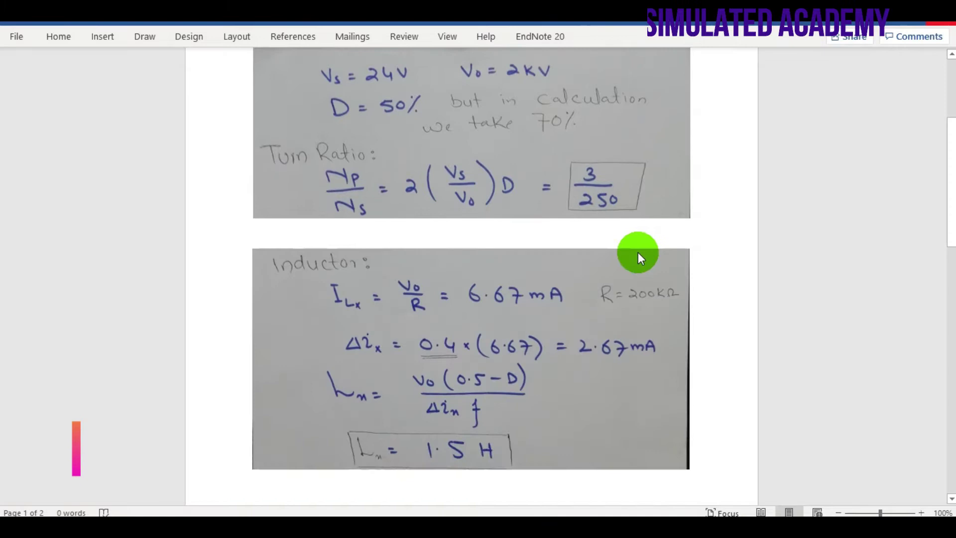
{"action": "key", "text": "ctrl+shift+p"}
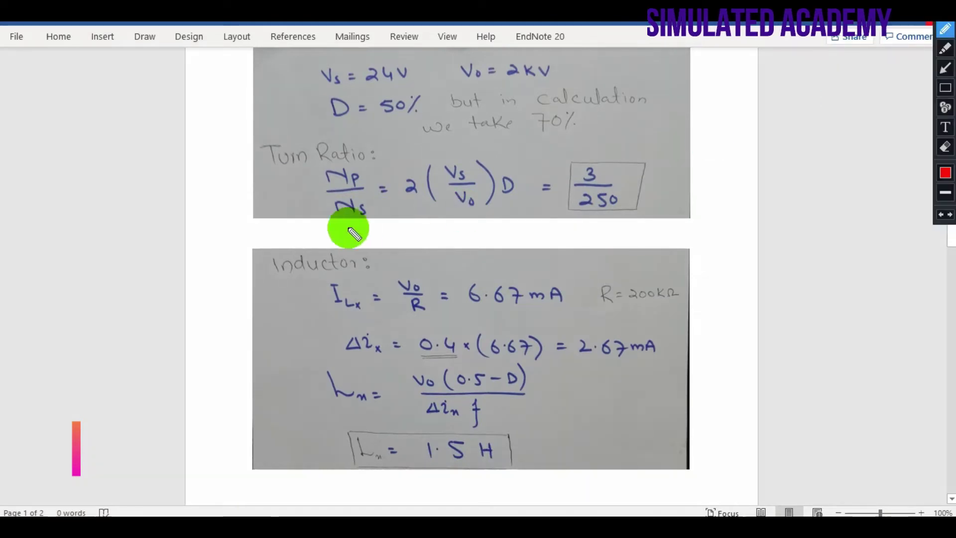
{"action": "left_click_drag", "start_coordinate": [278, 392], "coordinate": [317, 381]}
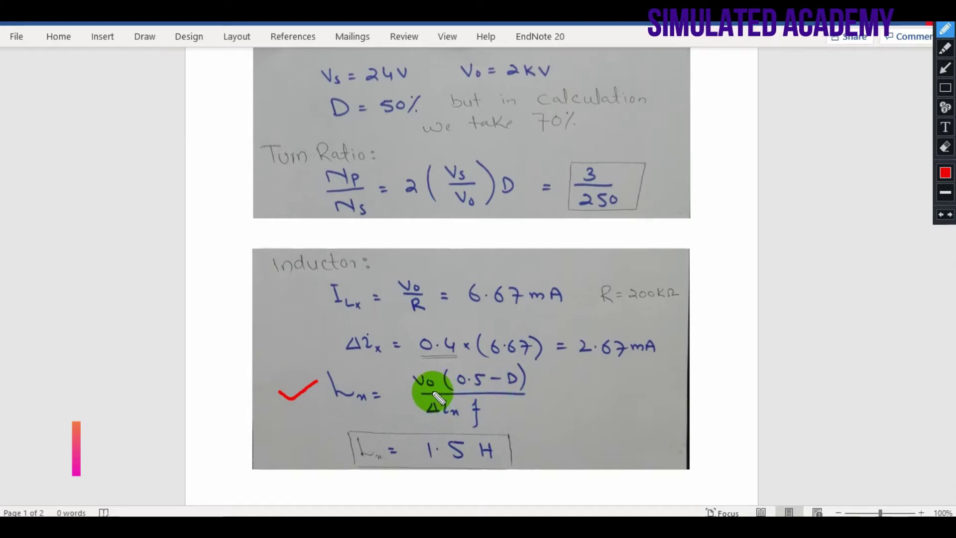
{"action": "left_click_drag", "start_coordinate": [426, 417], "coordinate": [454, 419]}
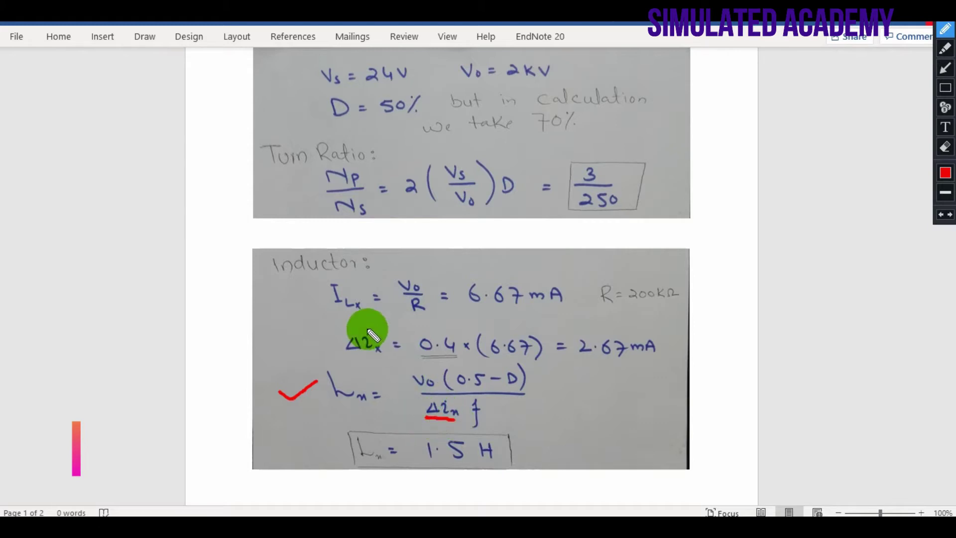
{"action": "left_click_drag", "start_coordinate": [329, 313], "coordinate": [366, 314]}
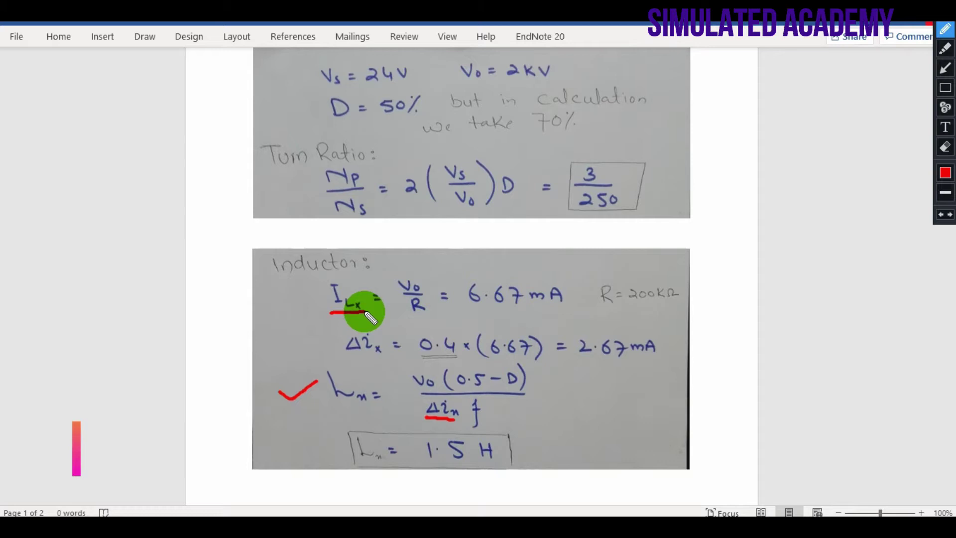
{"action": "left_click_drag", "start_coordinate": [396, 317], "coordinate": [431, 319]}
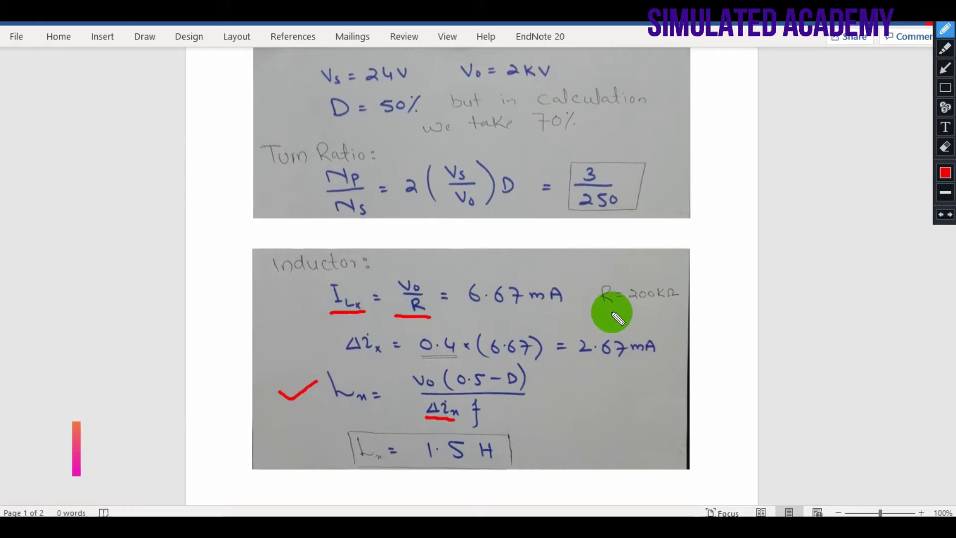
{"action": "left_click_drag", "start_coordinate": [602, 309], "coordinate": [665, 303]}
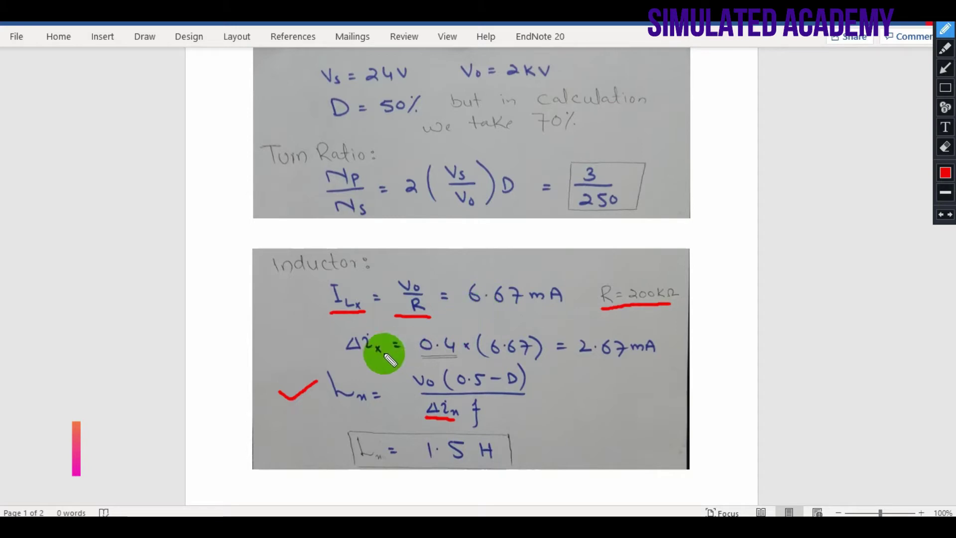
Underline ripple current Δi_x, the 0.4 factor, the 2.67mA result and L = 1.5 H.
{"action": "left_click_drag", "start_coordinate": [348, 361], "coordinate": [384, 360]}
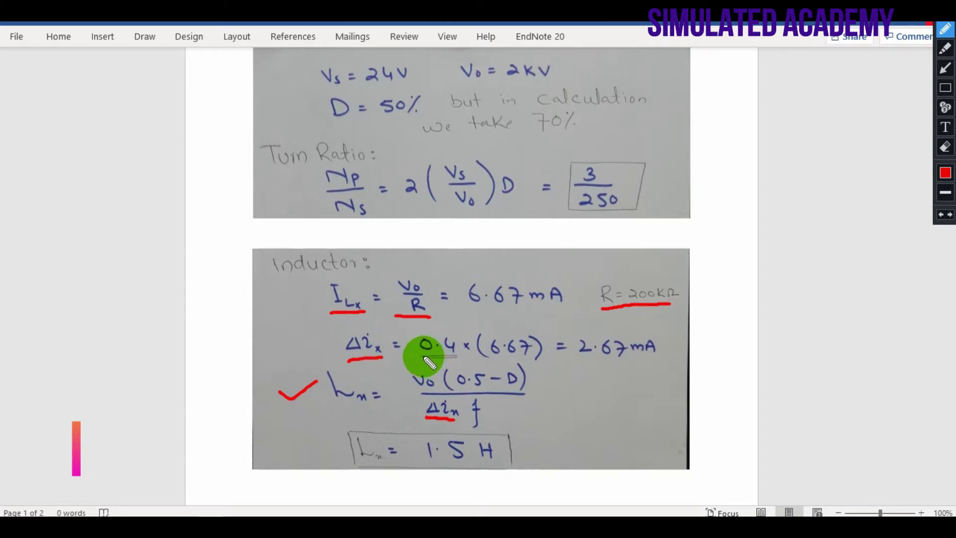
{"action": "left_click_drag", "start_coordinate": [423, 356], "coordinate": [454, 356]}
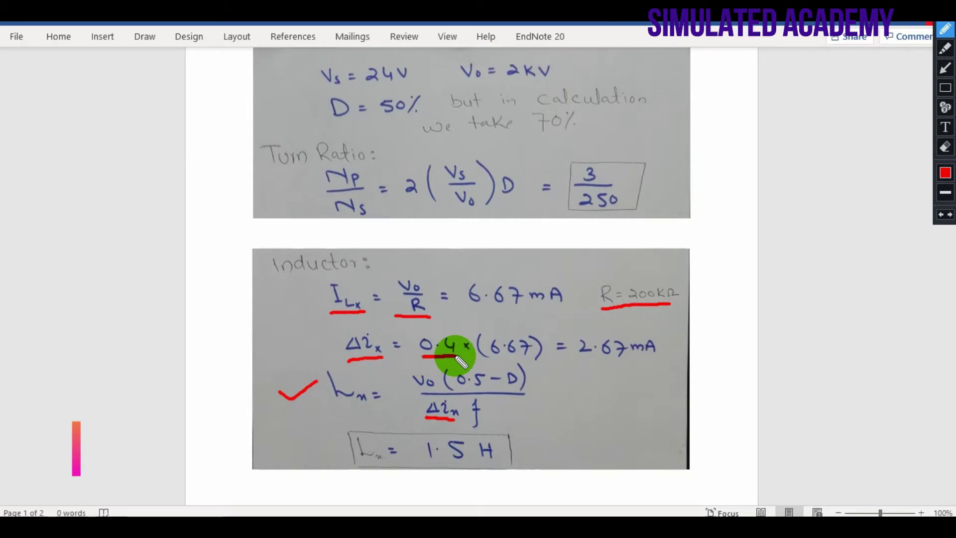
{"action": "left_click_drag", "start_coordinate": [587, 363], "coordinate": [628, 361]}
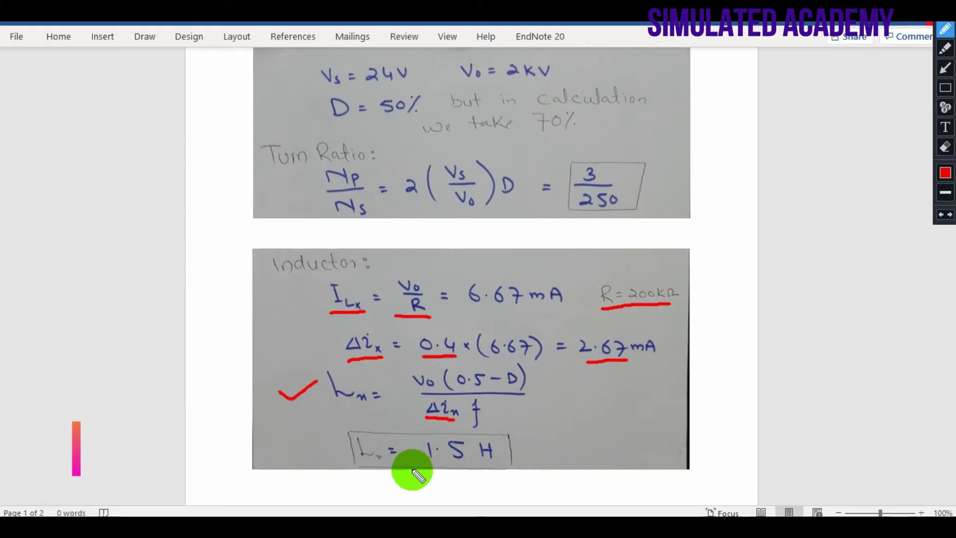
{"action": "left_click_drag", "start_coordinate": [424, 469], "coordinate": [482, 470]}
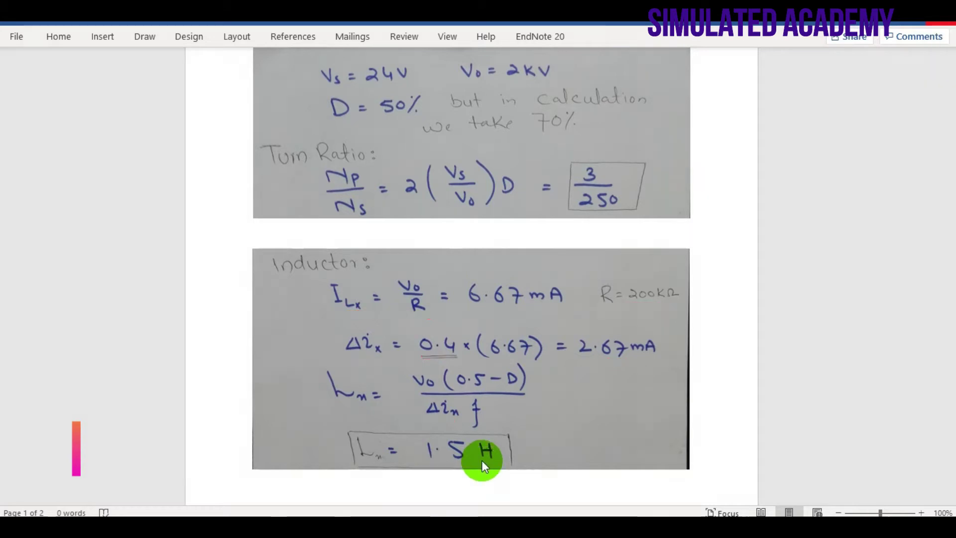
{"action": "scroll", "coordinate": [488, 396], "scroll_direction": "down", "scroll_amount": 3}
{"action": "scroll", "coordinate": [488, 395], "scroll_direction": "down", "scroll_amount": 8}
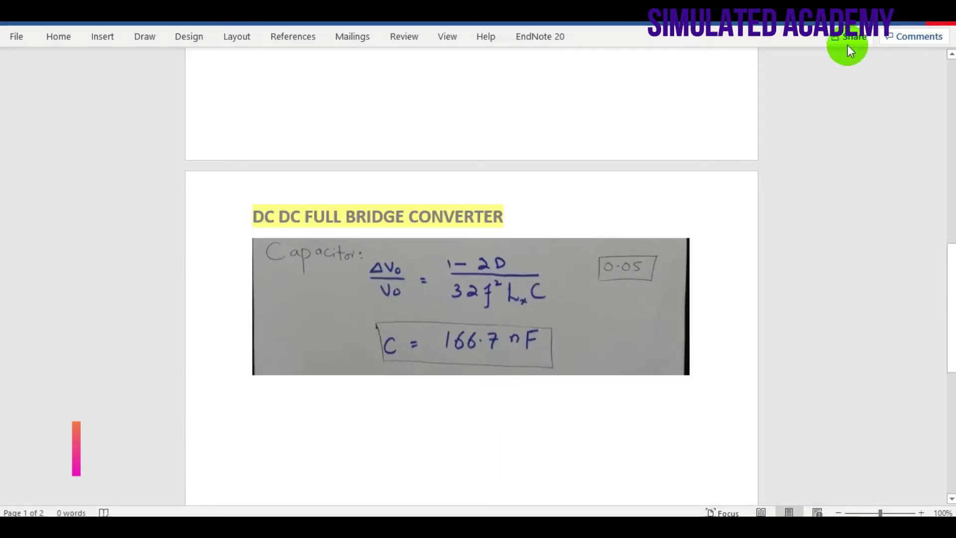
Underline the capacitor ripple formula, the 0.05 value and C = 166.7 nF, then clear the ink.
{"action": "left_click", "coordinate": [943, 24]}
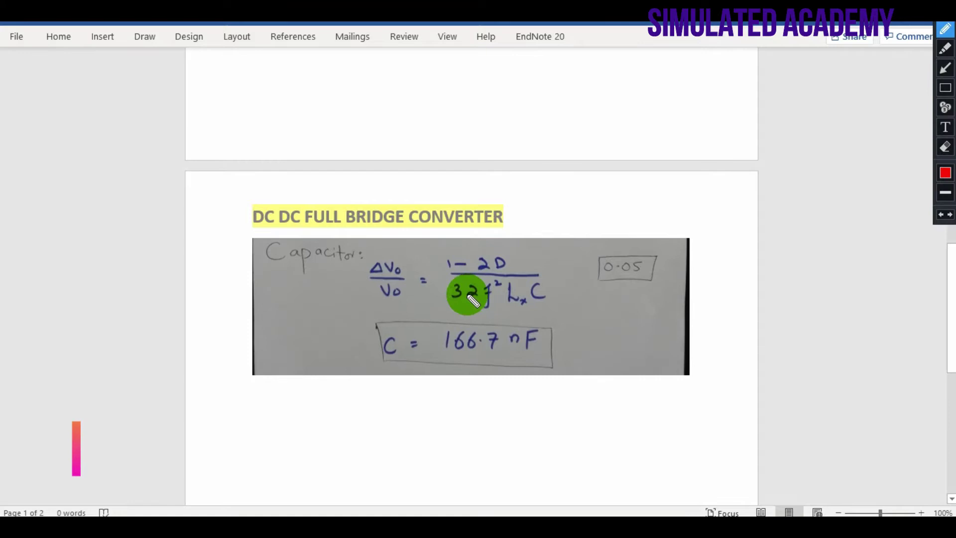
{"action": "left_click_drag", "start_coordinate": [377, 312], "coordinate": [557, 311]}
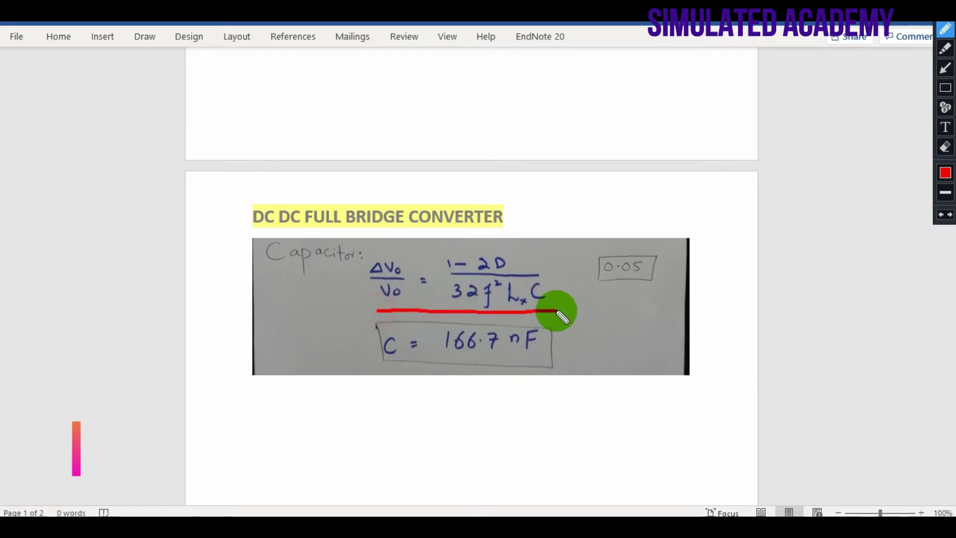
{"action": "left_click_drag", "start_coordinate": [595, 285], "coordinate": [667, 291]}
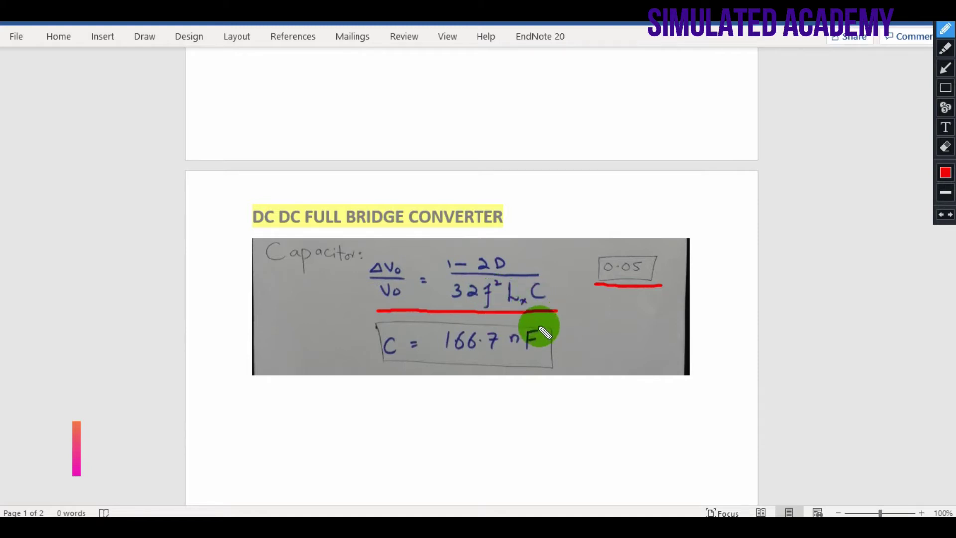
{"action": "left_click_drag", "start_coordinate": [386, 366], "coordinate": [524, 369]}
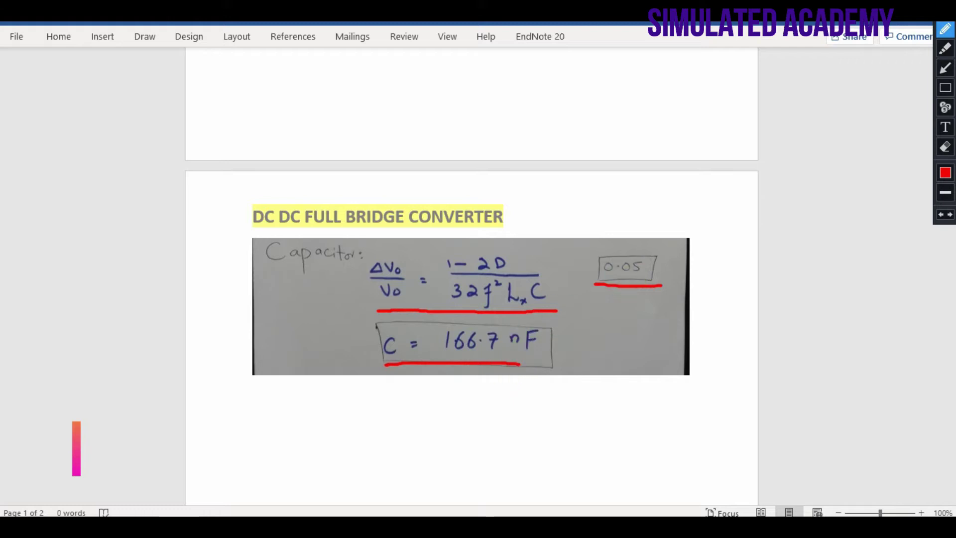
{"action": "key", "text": "Escape"}
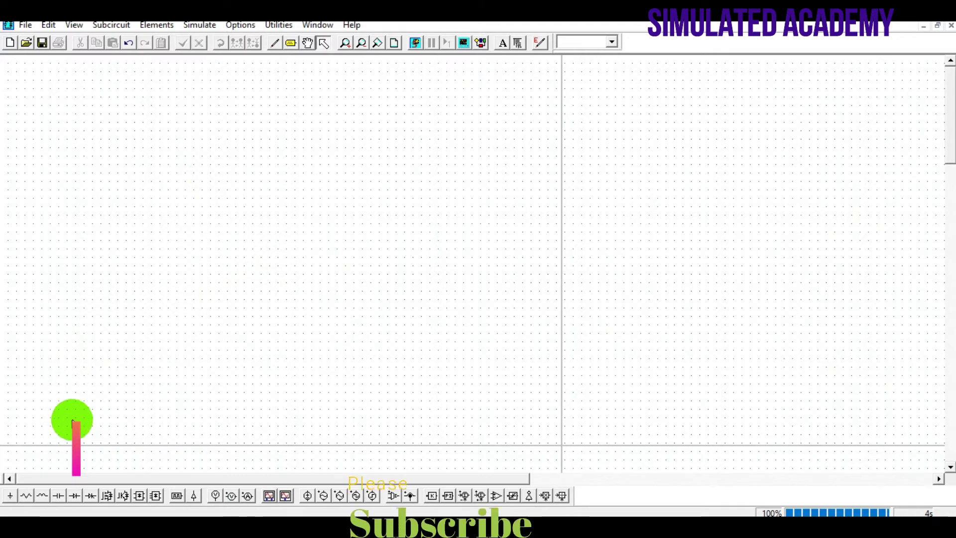
Place four MOSFETs in a two-by-two bridge layout with a DC source to their left.
{"action": "left_click", "coordinate": [109, 497]}
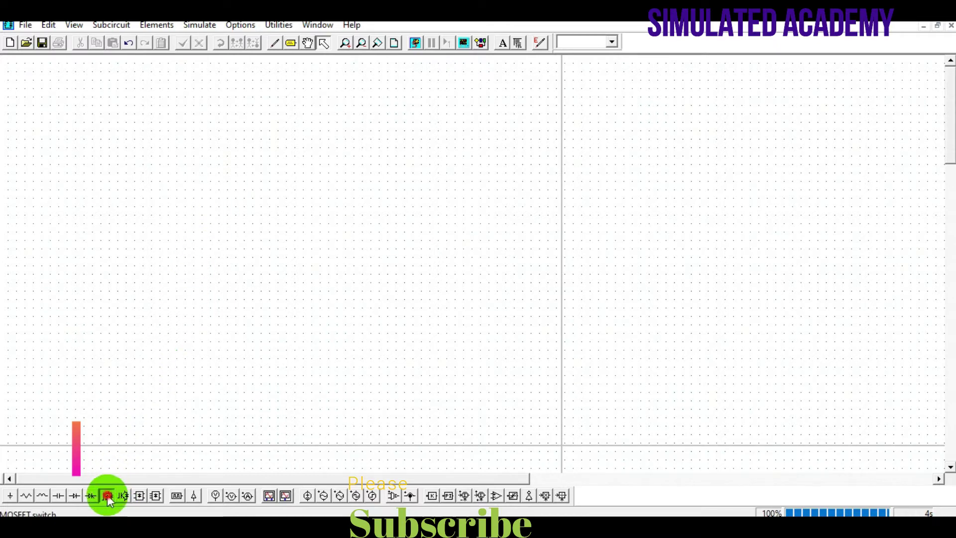
{"action": "left_click", "coordinate": [225, 151]}
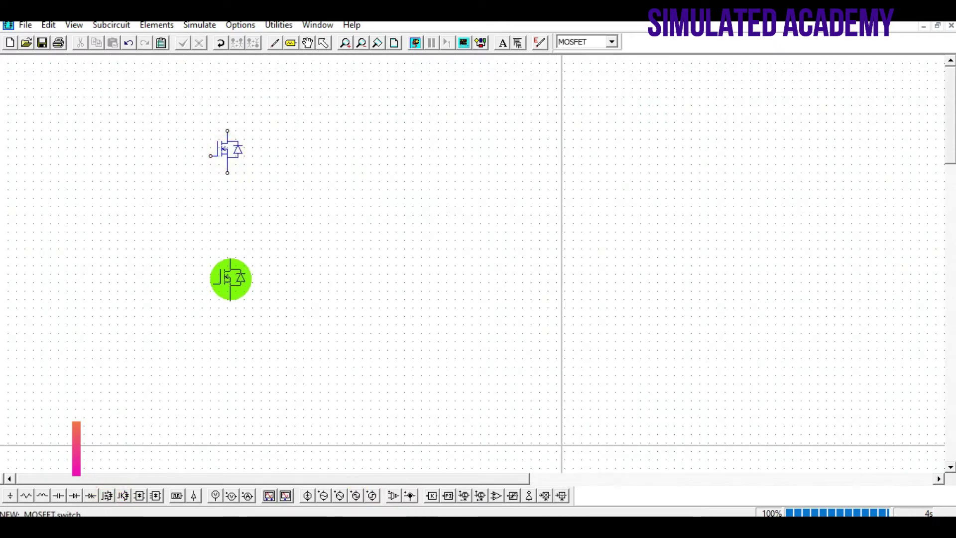
{"action": "left_click", "coordinate": [231, 279]}
{"action": "left_click", "coordinate": [365, 152]}
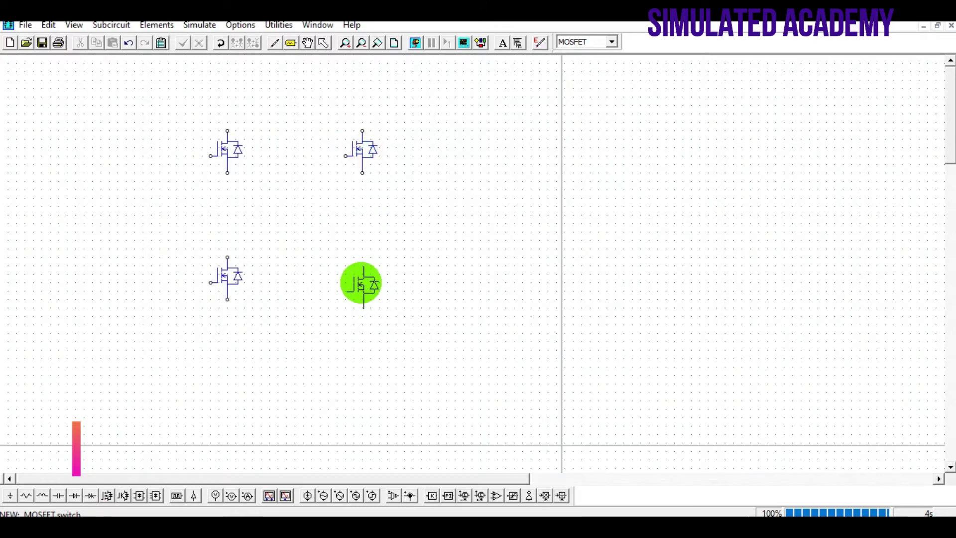
{"action": "left_click", "coordinate": [362, 284]}
{"action": "key", "text": "Escape"}
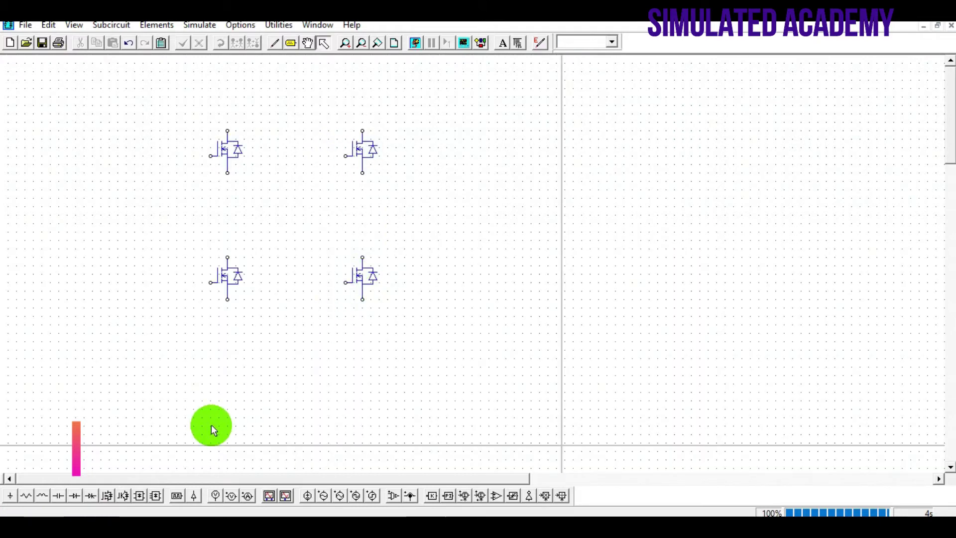
{"action": "left_click", "coordinate": [307, 496]}
{"action": "left_click", "coordinate": [143, 227]}
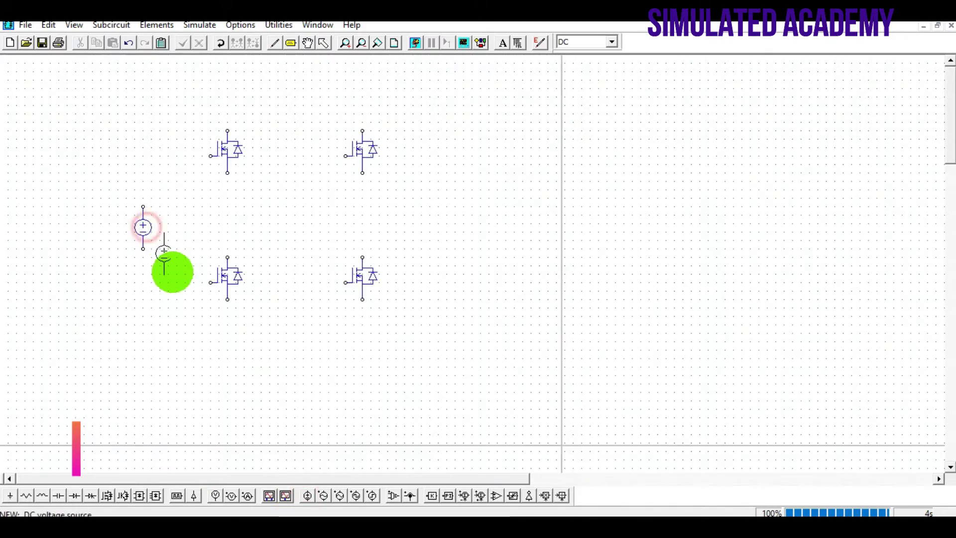
{"action": "key", "text": "Escape"}
Wire the source to the top and bottom rails and join each leg's two MOSFETs.
{"action": "left_click", "coordinate": [273, 42]}
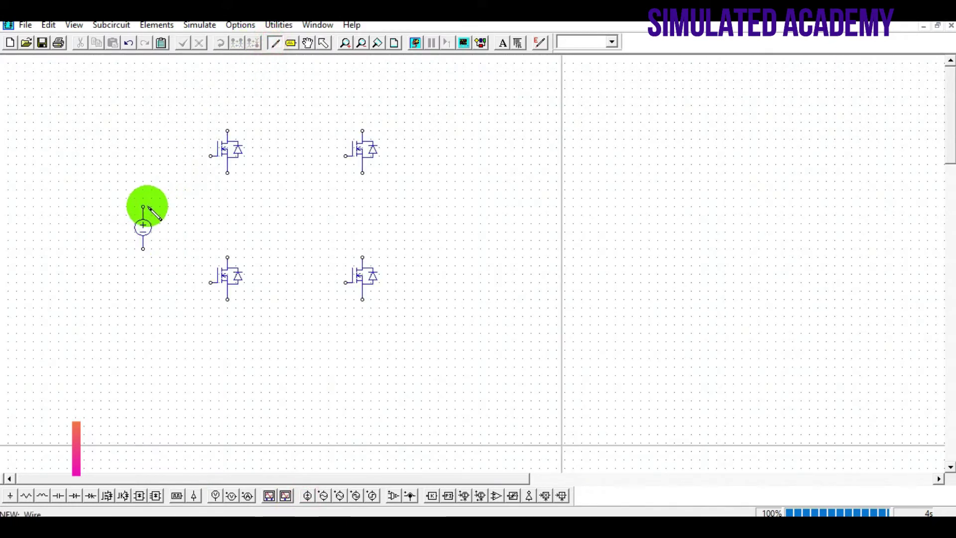
{"action": "mouse_move", "coordinate": [143, 207]}
{"action": "left_mouse_down"}
{"action": "mouse_move", "coordinate": [225, 129]}
{"action": "mouse_move", "coordinate": [359, 136]}
{"action": "left_mouse_up"}
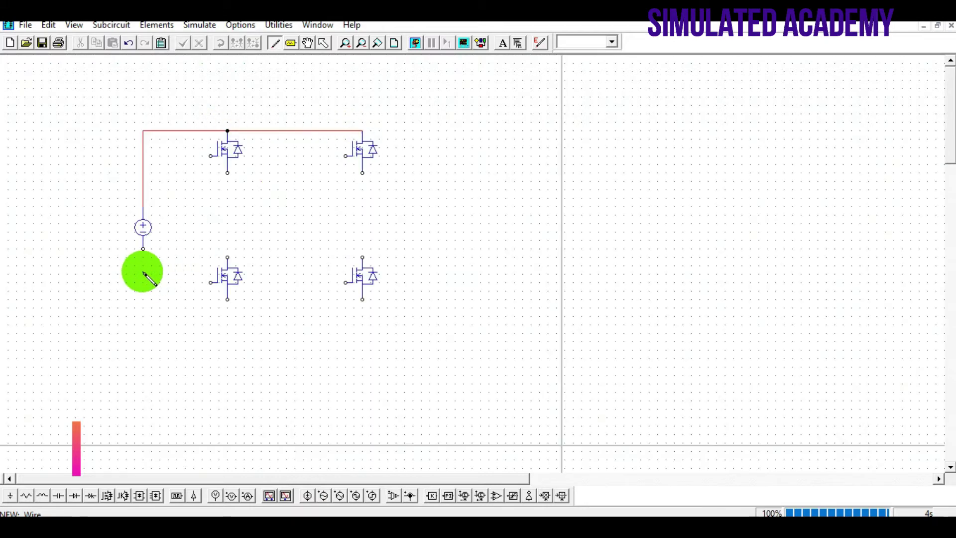
{"action": "left_click_drag", "start_coordinate": [143, 249], "coordinate": [362, 299]}
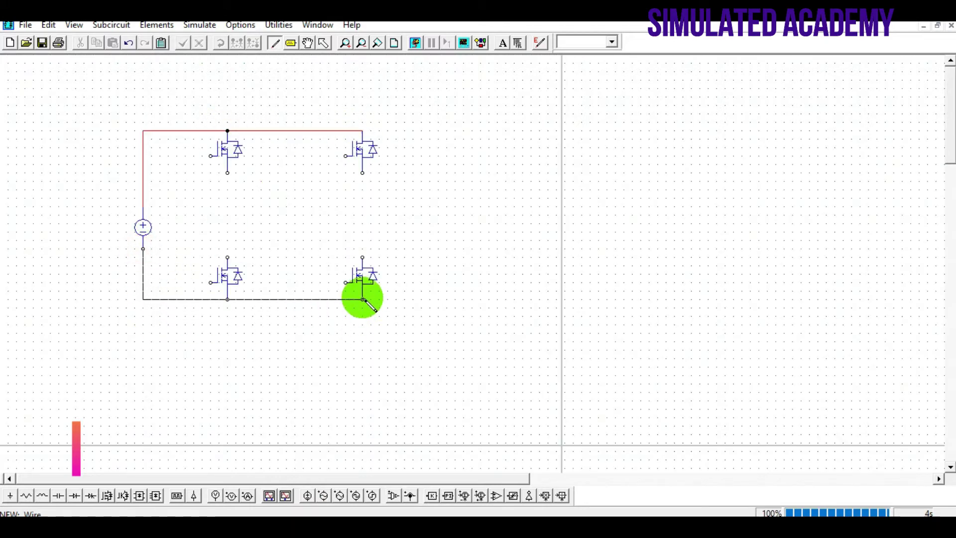
{"action": "left_click_drag", "start_coordinate": [227, 257], "coordinate": [227, 172]}
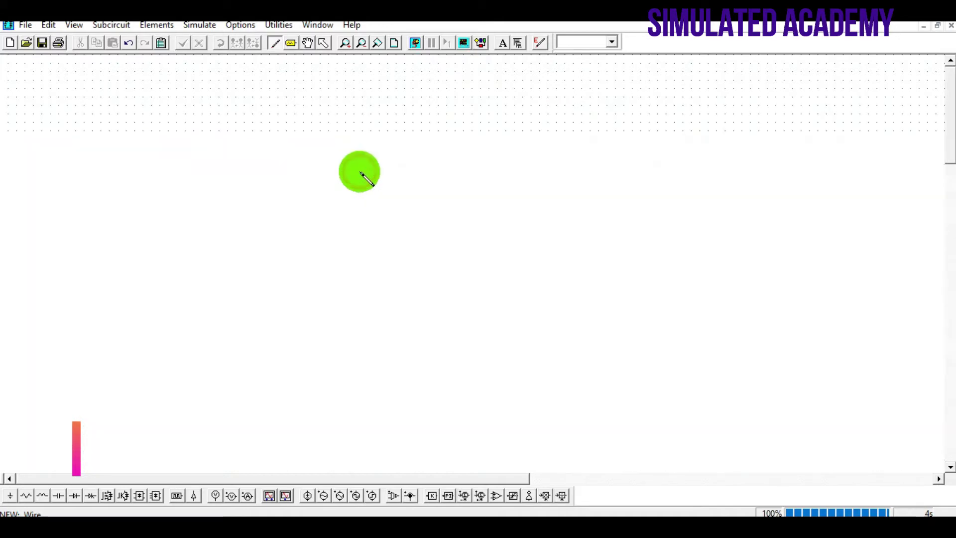
{"action": "left_click_drag", "start_coordinate": [362, 172], "coordinate": [363, 258]}
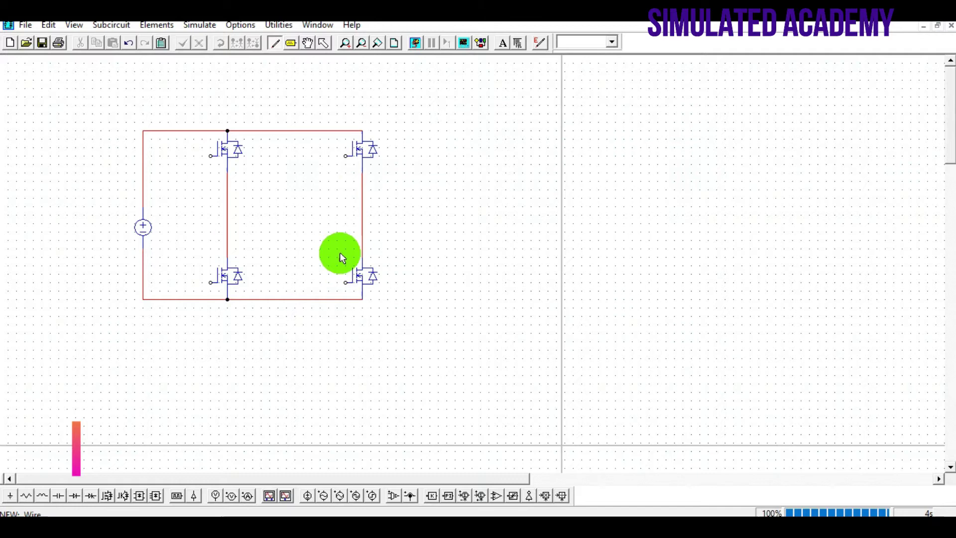
Place a 1-ph 3-winding transformer and wire its primary to both bridge-leg midpoints.
{"action": "left_click", "coordinate": [158, 25]}
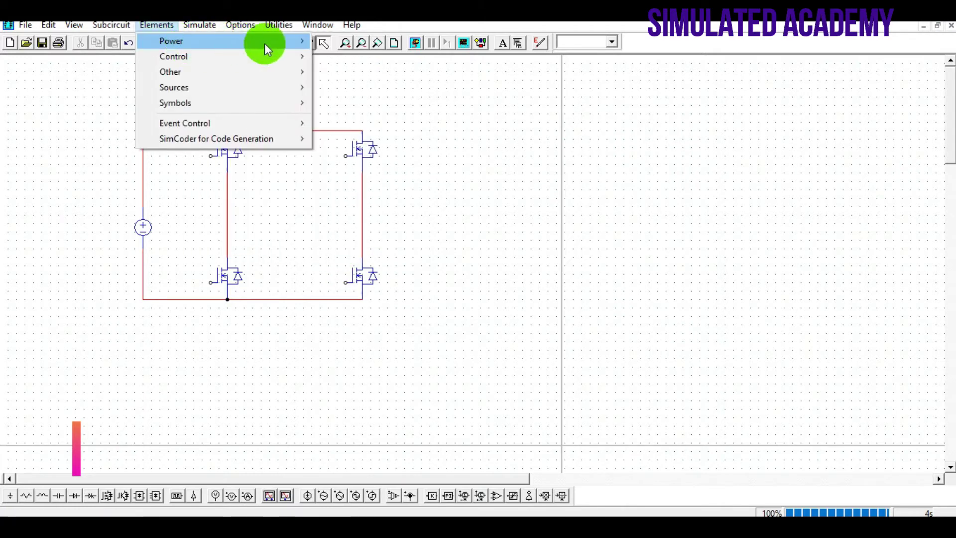
{"action": "mouse_move", "coordinate": [357, 71]}
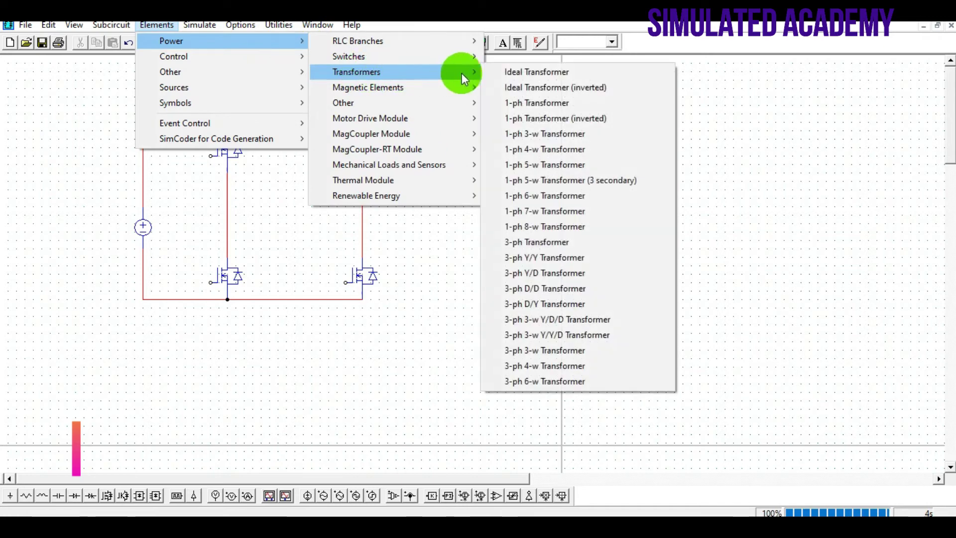
{"action": "left_click", "coordinate": [527, 135]}
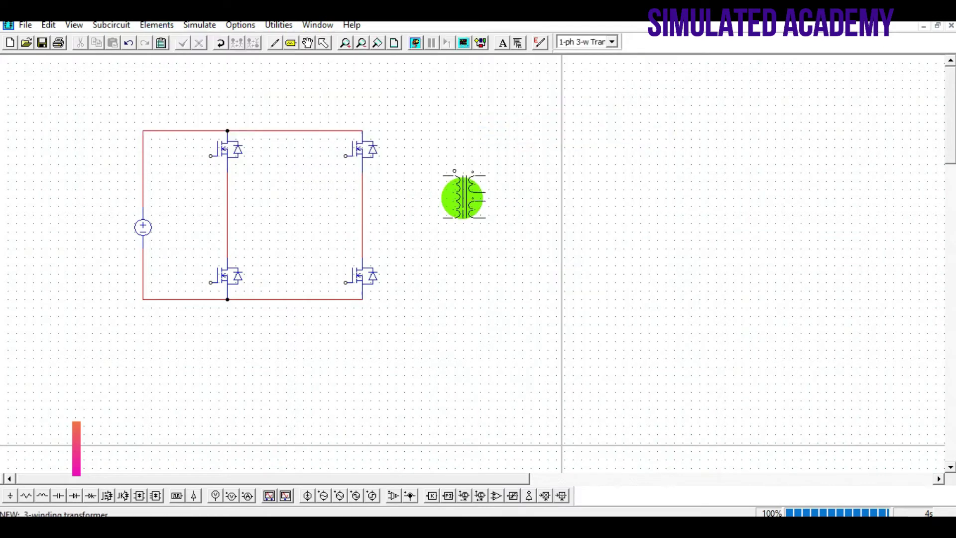
{"action": "left_click", "coordinate": [458, 204]}
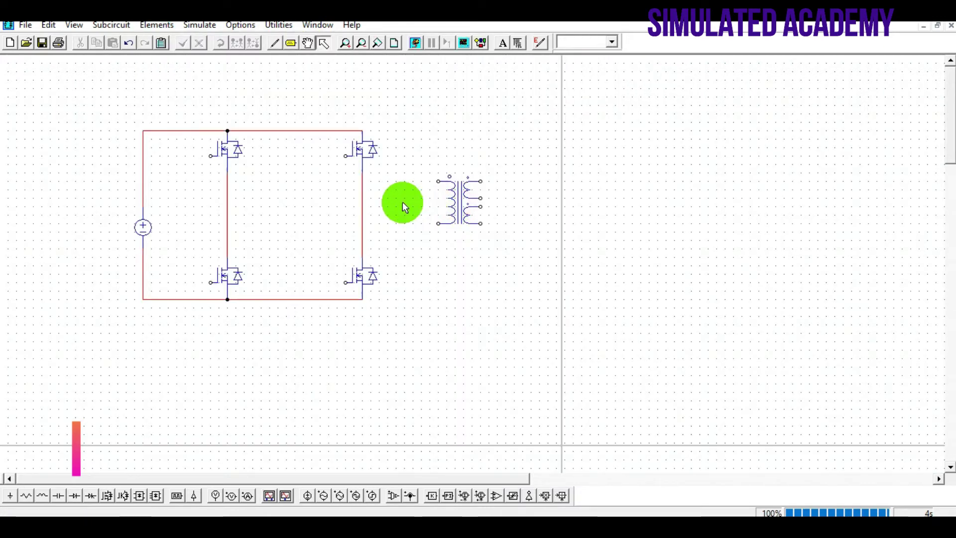
{"action": "left_click", "coordinate": [272, 45]}
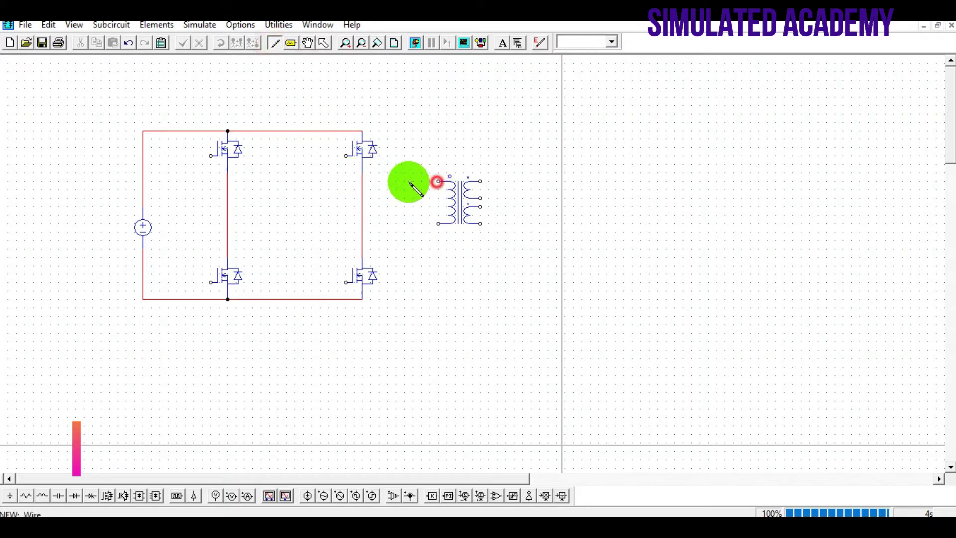
{"action": "left_click_drag", "start_coordinate": [438, 182], "coordinate": [228, 181]}
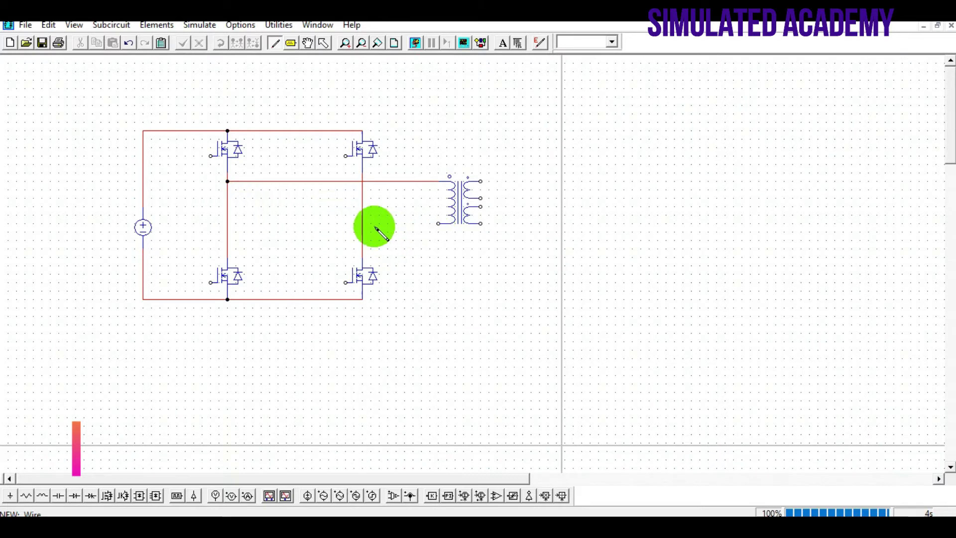
{"action": "left_click_drag", "start_coordinate": [364, 224], "coordinate": [438, 224]}
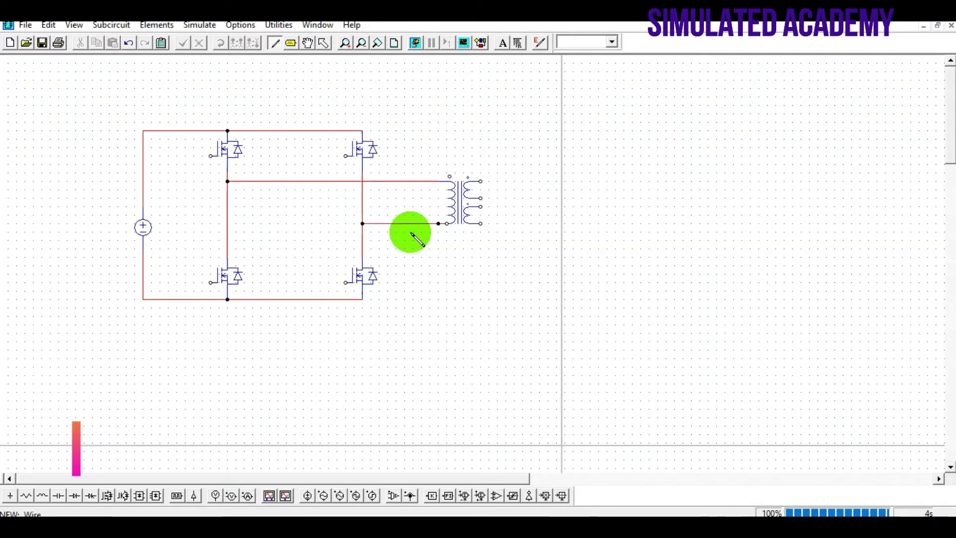
Add two diodes and wire the secondary windings to them, joining the centre-tap terminals.
{"action": "left_click", "coordinate": [76, 496]}
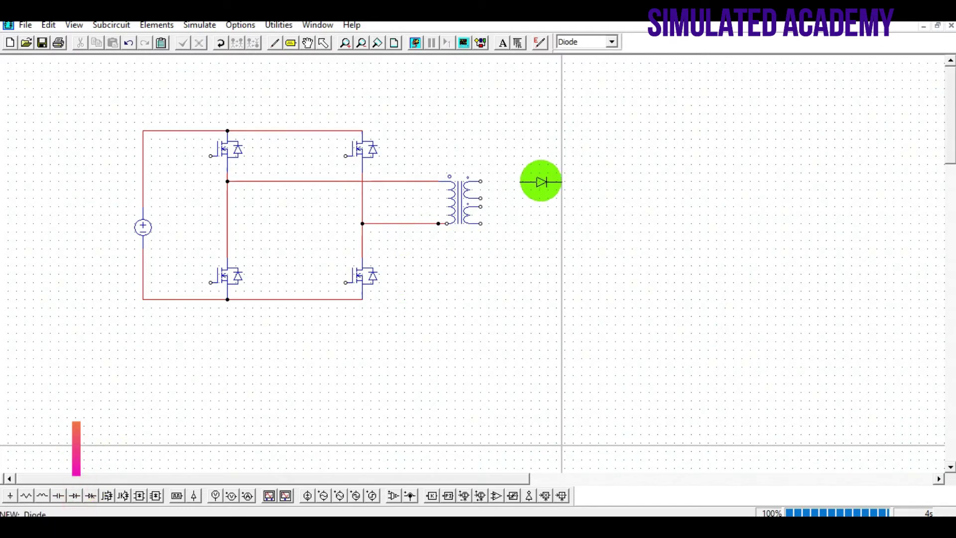
{"action": "left_click", "coordinate": [542, 181]}
{"action": "right_click", "coordinate": [543, 224]}
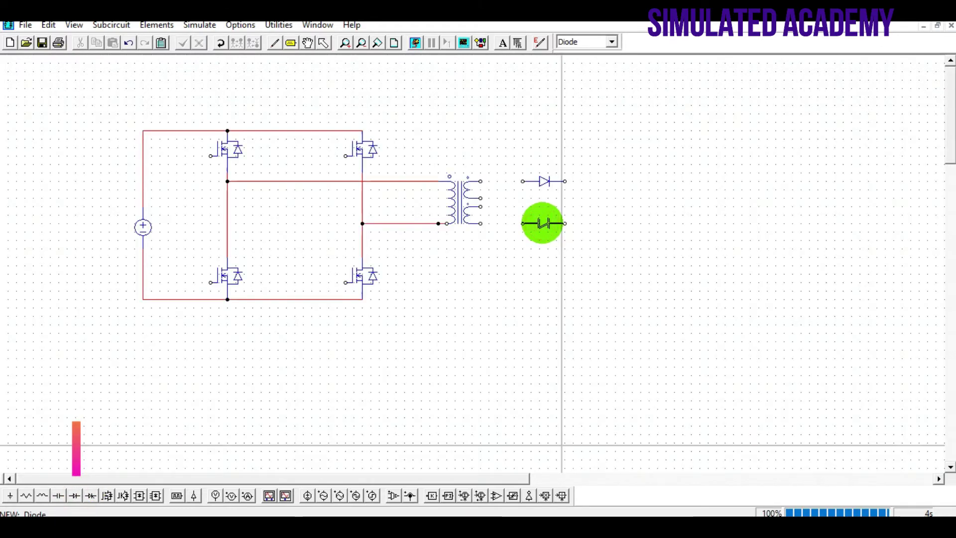
{"action": "left_click", "coordinate": [523, 222]}
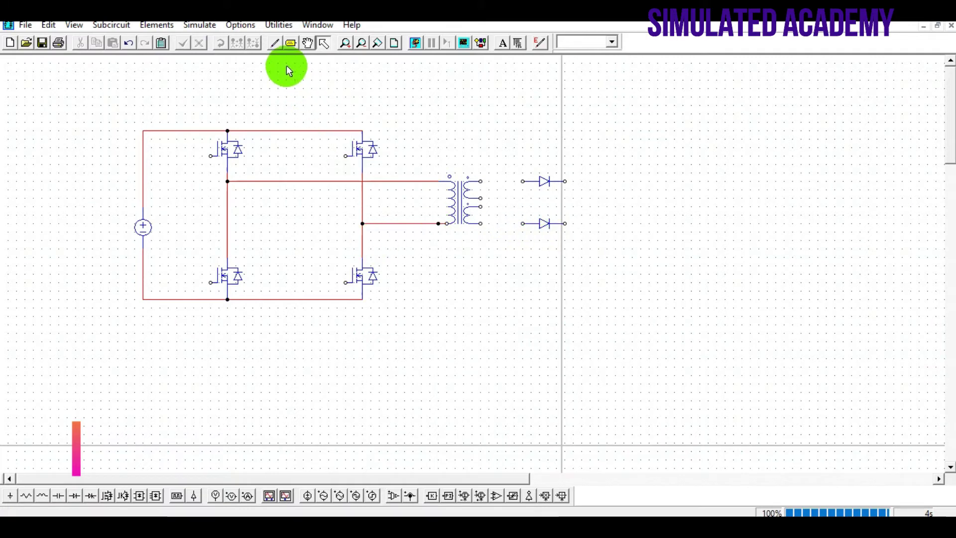
{"action": "left_click", "coordinate": [275, 43]}
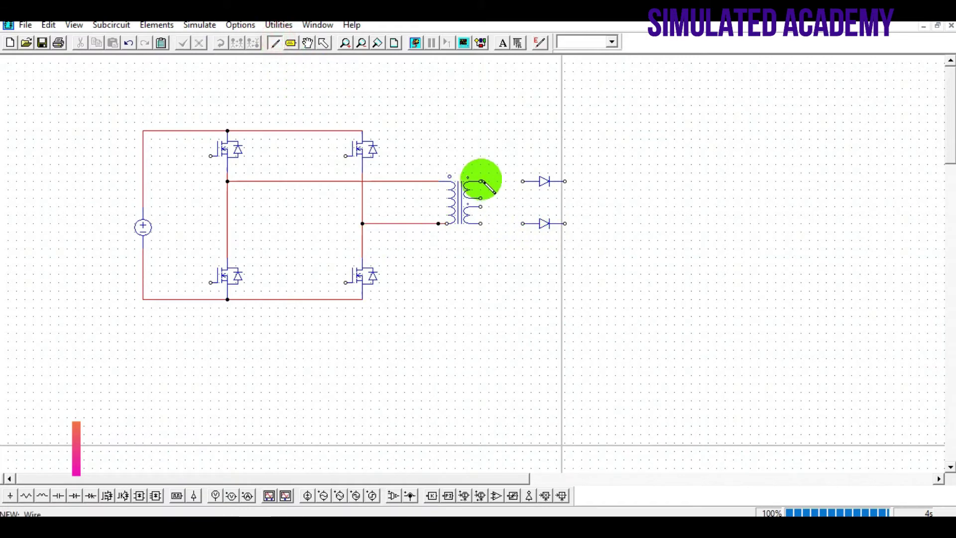
{"action": "left_click_drag", "start_coordinate": [481, 180], "coordinate": [522, 182]}
{"action": "mouse_move", "coordinate": [481, 224]}
{"action": "left_mouse_down"}
{"action": "mouse_move", "coordinate": [520, 225]}
{"action": "mouse_move", "coordinate": [608, 185]}
{"action": "mouse_move", "coordinate": [565, 182]}
{"action": "left_mouse_up"}
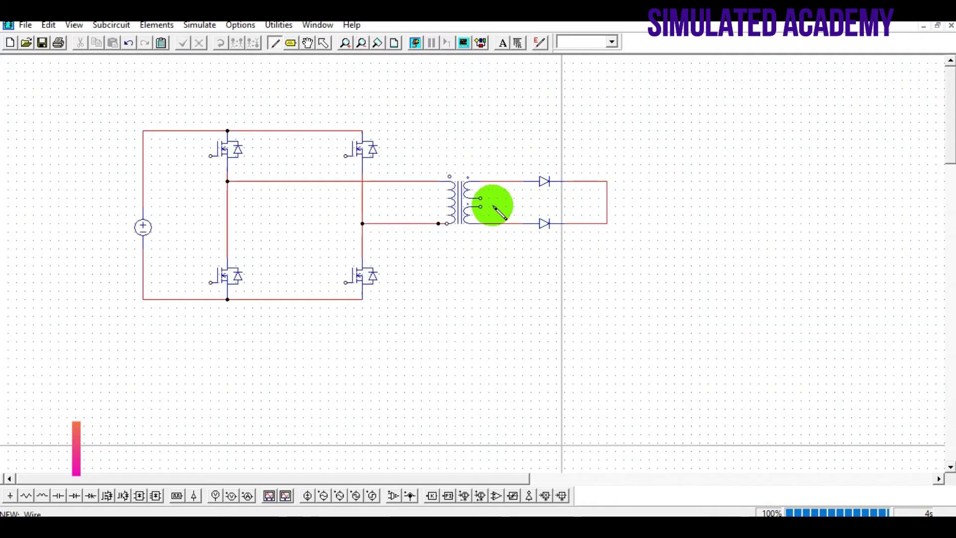
{"action": "left_click", "coordinate": [486, 209]}
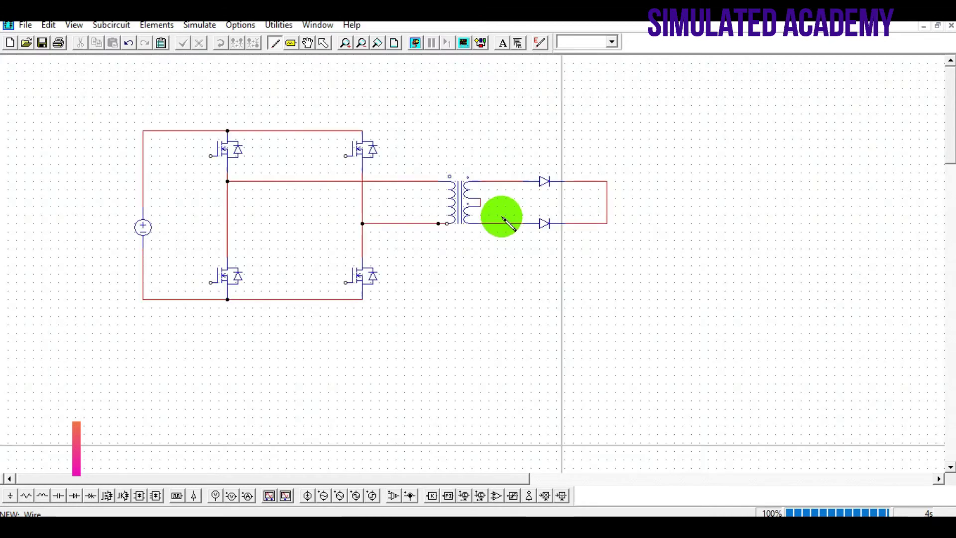
{"action": "key", "text": "Escape"}
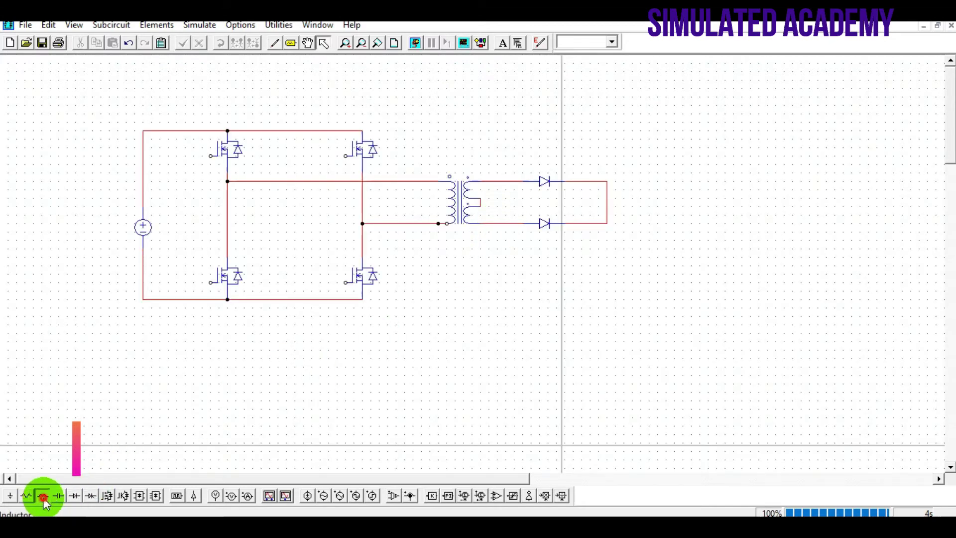
Place an inductor, a capacitor and an upright load resistor to the right of the diodes.
{"action": "left_click", "coordinate": [44, 496]}
{"action": "left_click", "coordinate": [668, 181]}
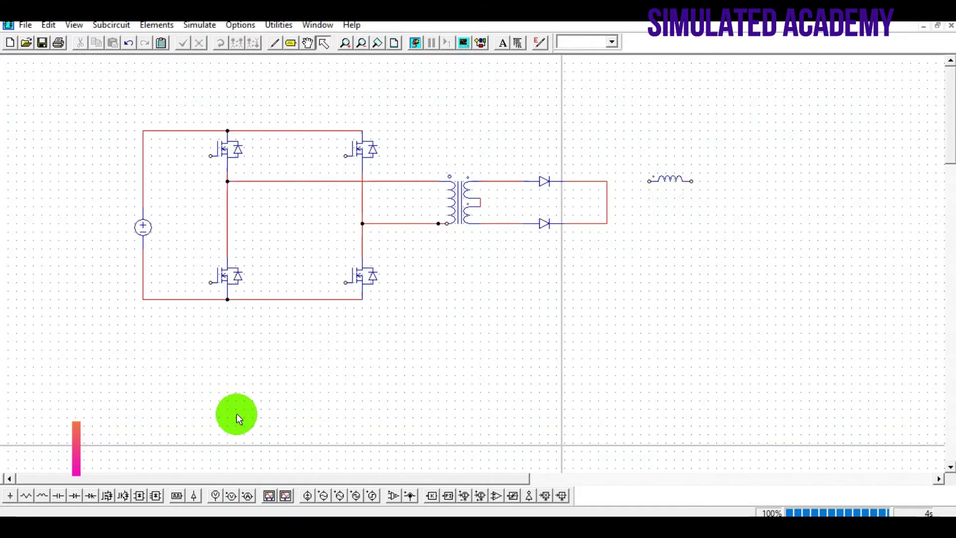
{"action": "left_click", "coordinate": [57, 496]}
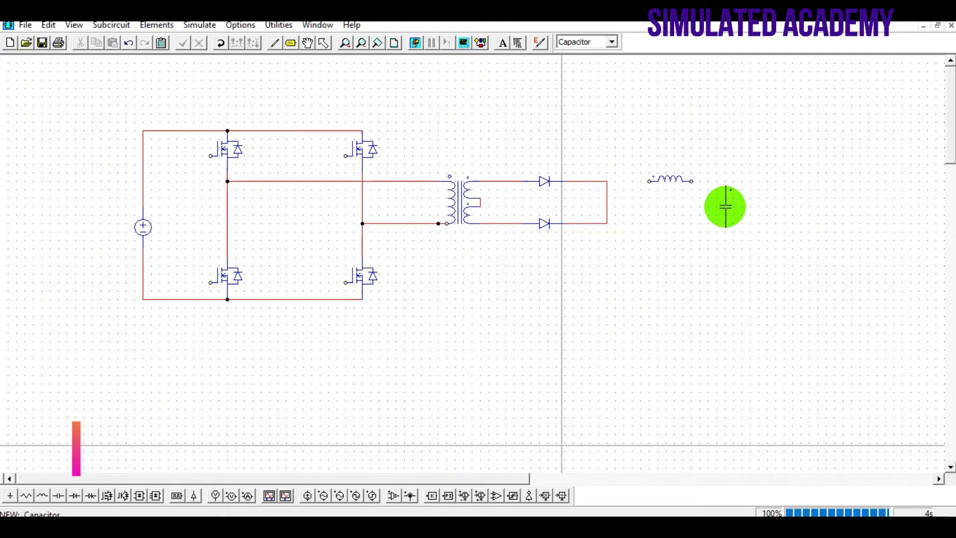
{"action": "left_click", "coordinate": [725, 204]}
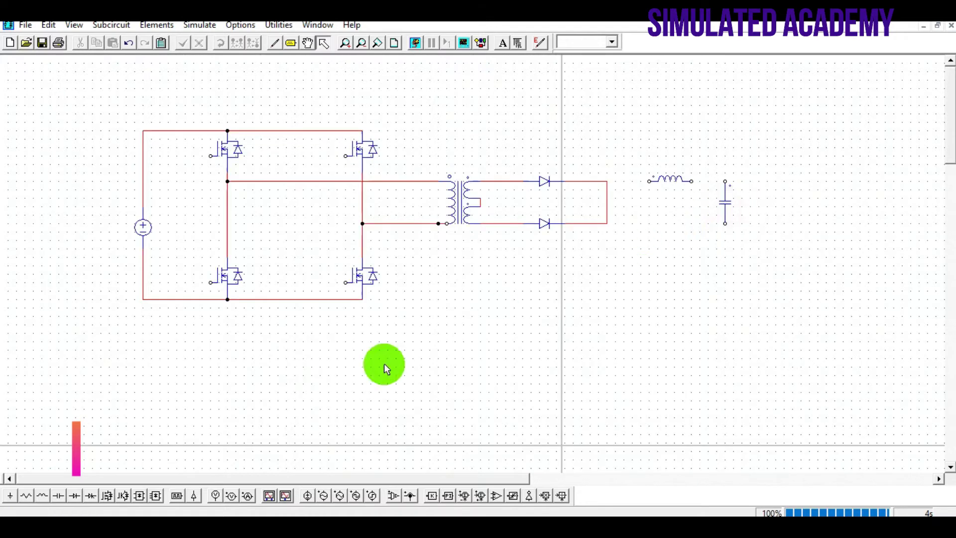
{"action": "left_click", "coordinate": [25, 496]}
{"action": "right_click", "coordinate": [770, 210]}
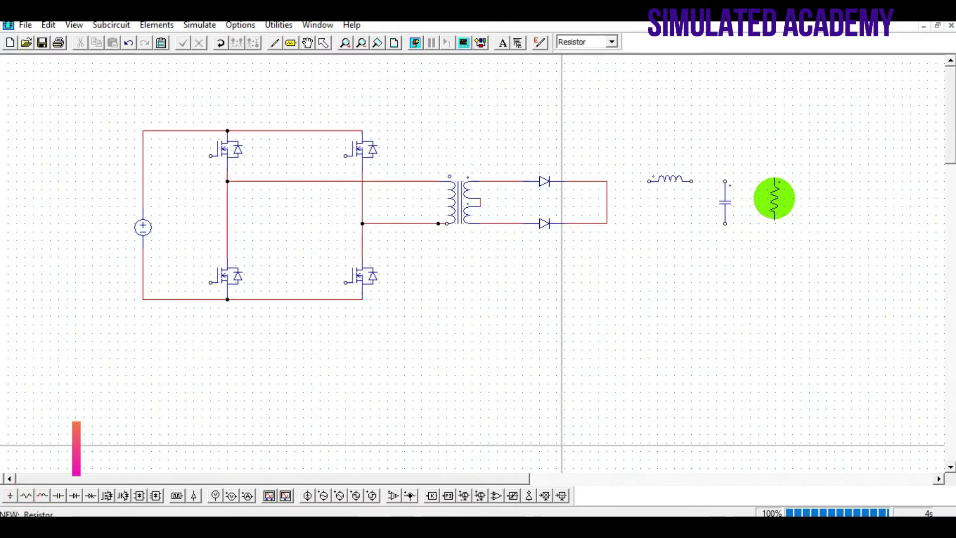
{"action": "left_click", "coordinate": [776, 204]}
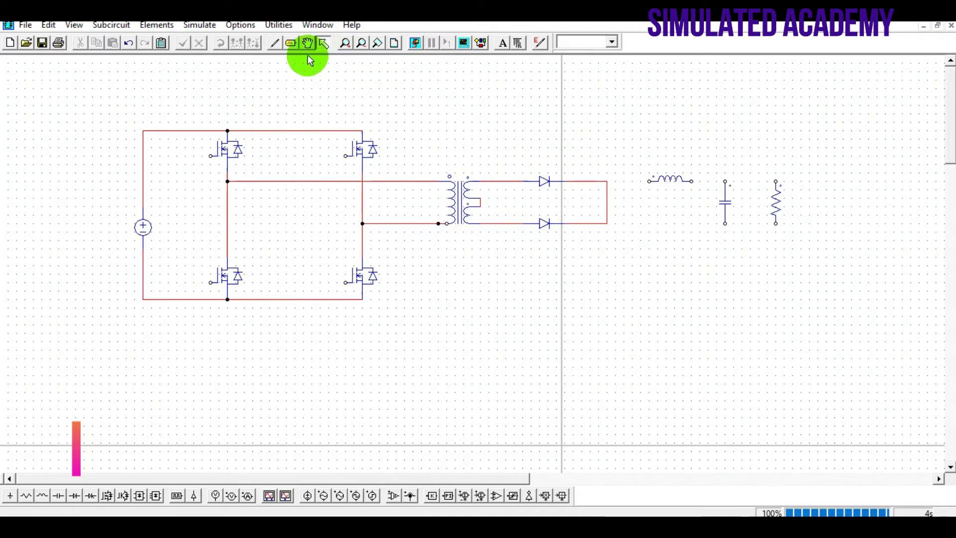
Wire diodes through the inductor to capacitor and resistor, with a centre-tap return to the capacitor.
{"action": "left_click", "coordinate": [275, 44]}
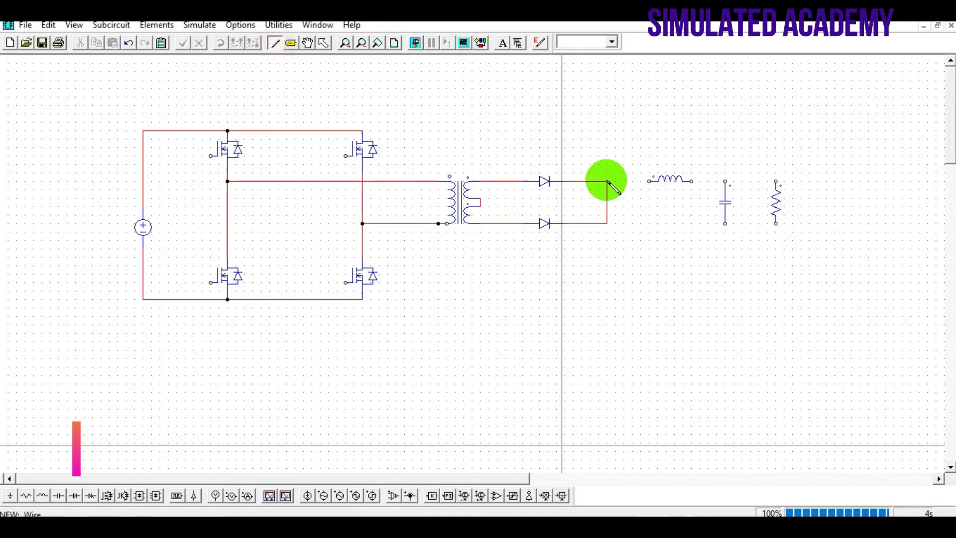
{"action": "left_click_drag", "start_coordinate": [607, 181], "coordinate": [776, 181]}
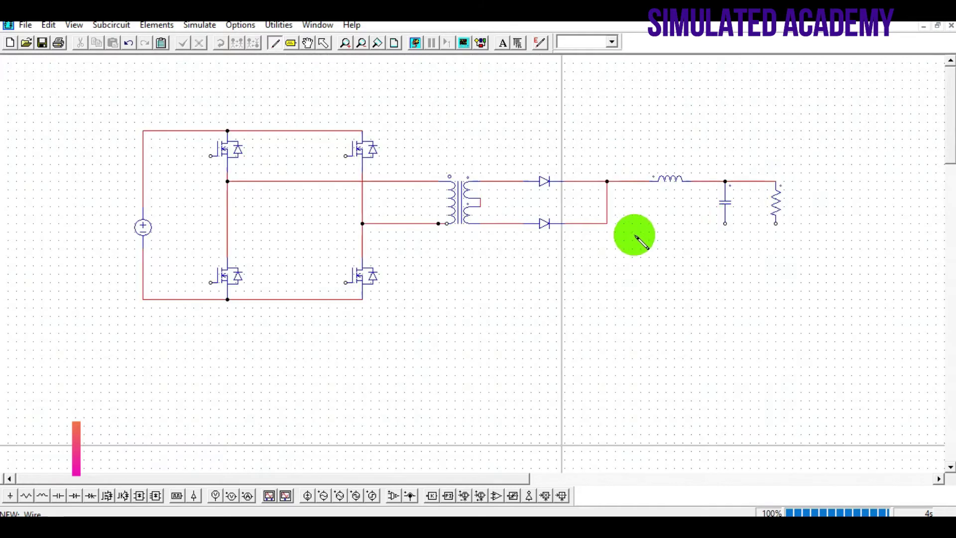
{"action": "left_click_drag", "start_coordinate": [726, 224], "coordinate": [776, 223]}
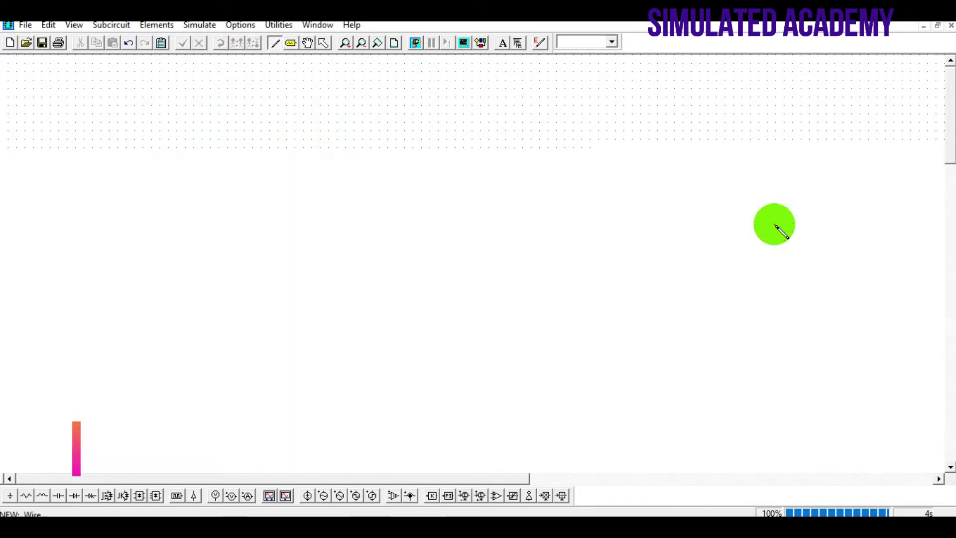
{"action": "left_click_drag", "start_coordinate": [481, 207], "coordinate": [650, 266]}
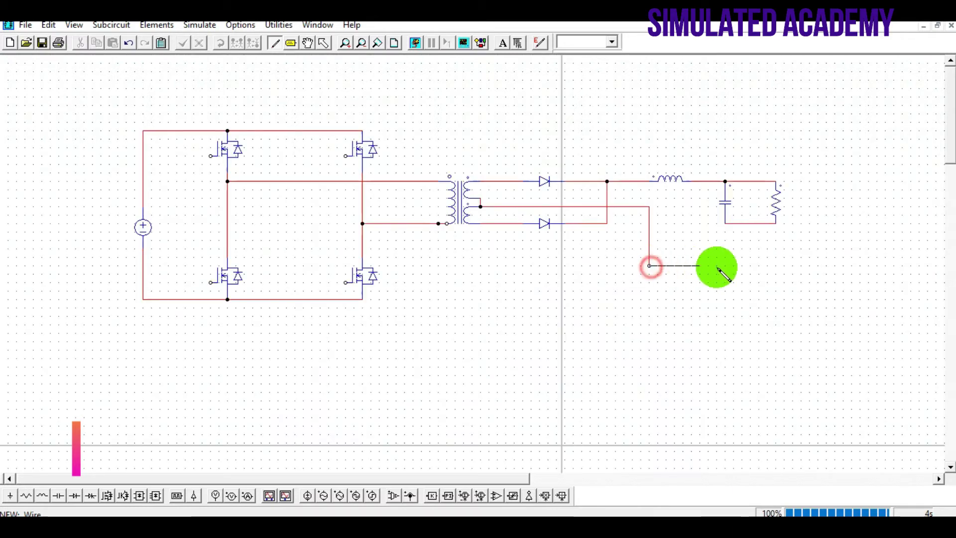
{"action": "left_click_drag", "start_coordinate": [649, 265], "coordinate": [725, 224]}
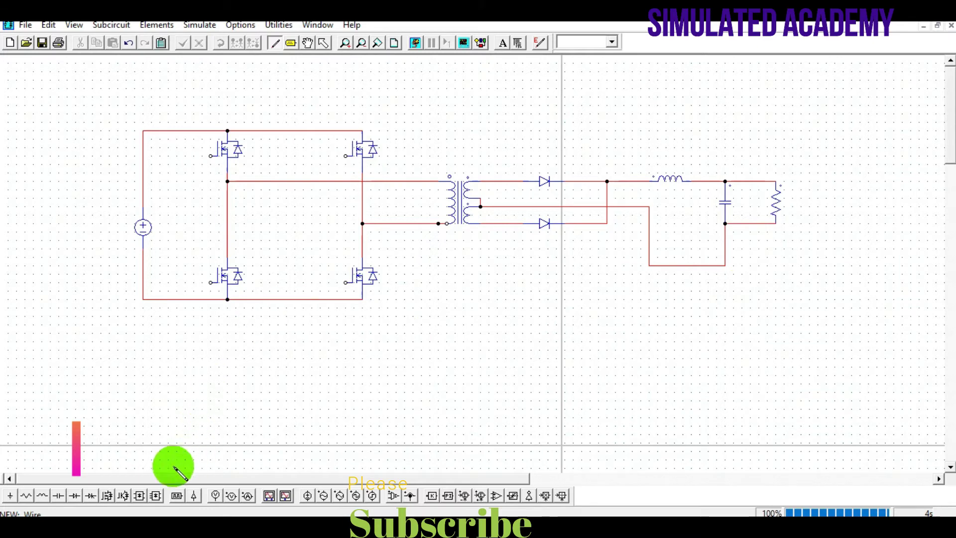
Place two gating blocks below the bridge and check the first one's parameters.
{"action": "left_click", "coordinate": [175, 496]}
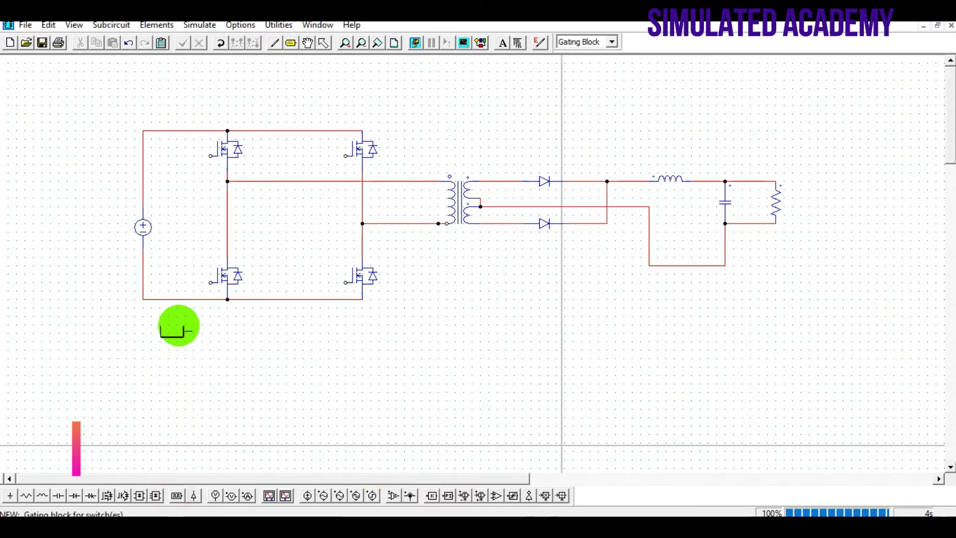
{"action": "left_click", "coordinate": [180, 319]}
{"action": "left_click", "coordinate": [173, 349]}
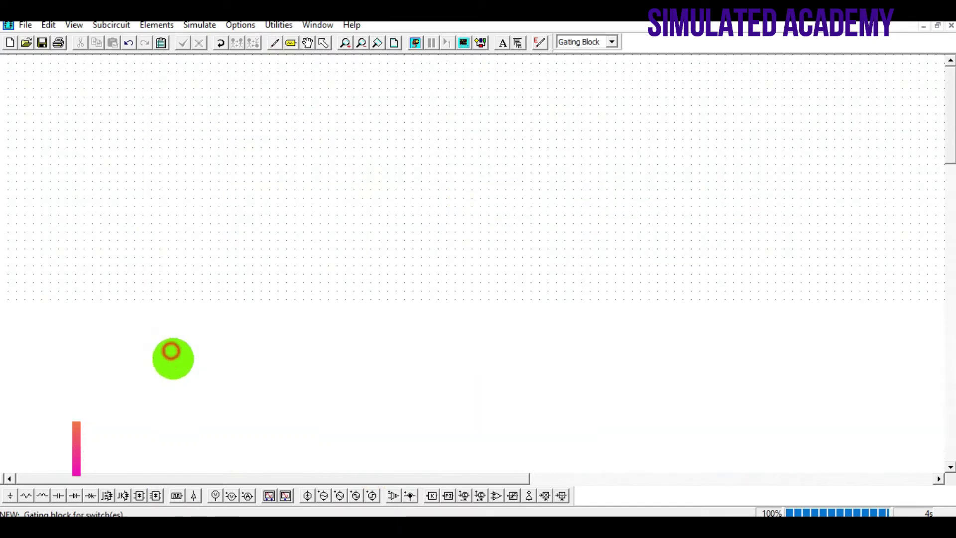
{"action": "key", "text": "Escape"}
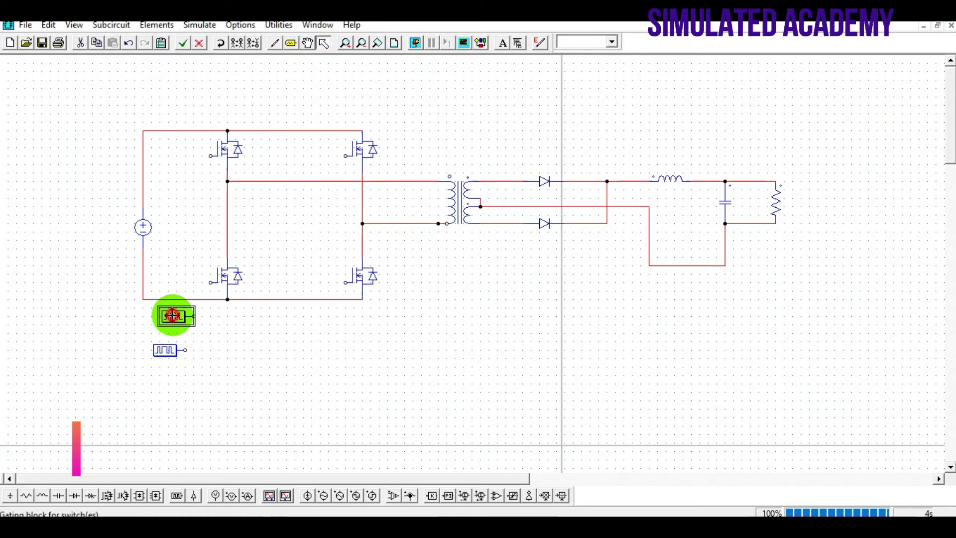
{"action": "double_click", "coordinate": [172, 315]}
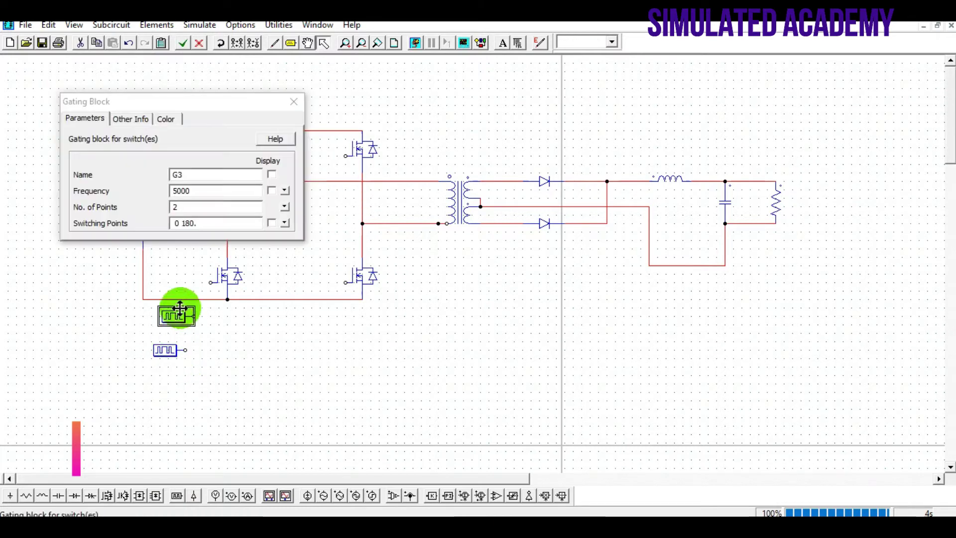
{"action": "left_click", "coordinate": [294, 103]}
Wire the upper-right, lower-left and upper-left MOSFET gates to the gating block lines.
{"action": "left_click", "coordinate": [275, 43]}
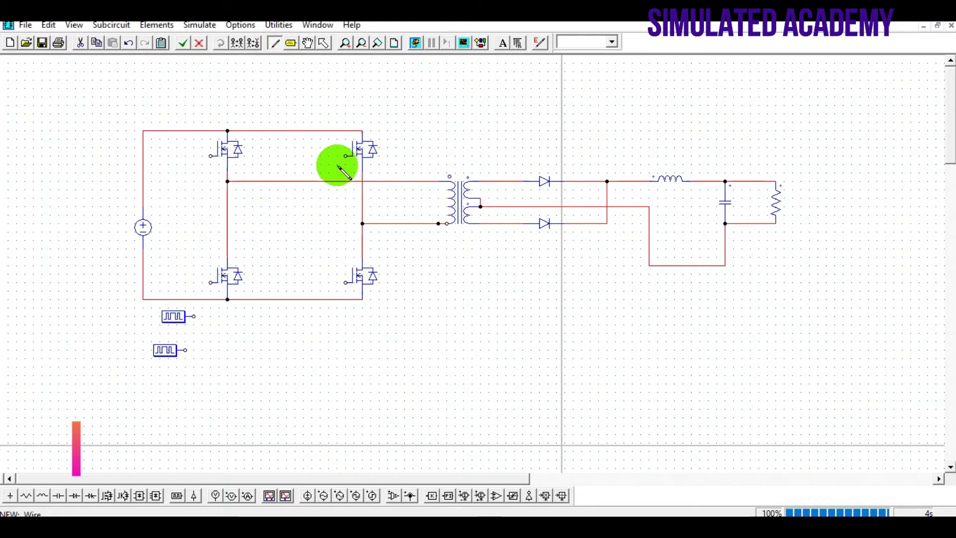
{"action": "left_click_drag", "start_coordinate": [346, 157], "coordinate": [305, 329]}
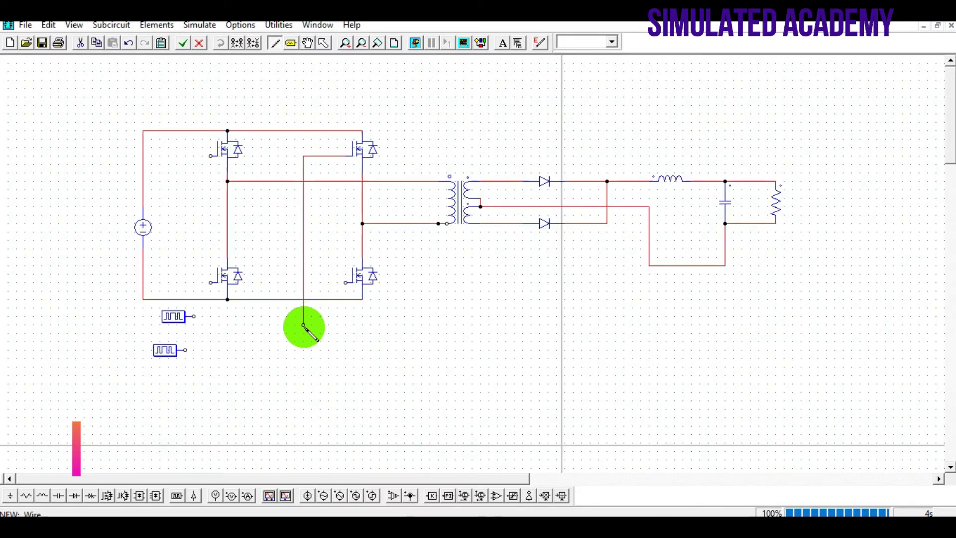
{"action": "left_click_drag", "start_coordinate": [305, 329], "coordinate": [193, 317]}
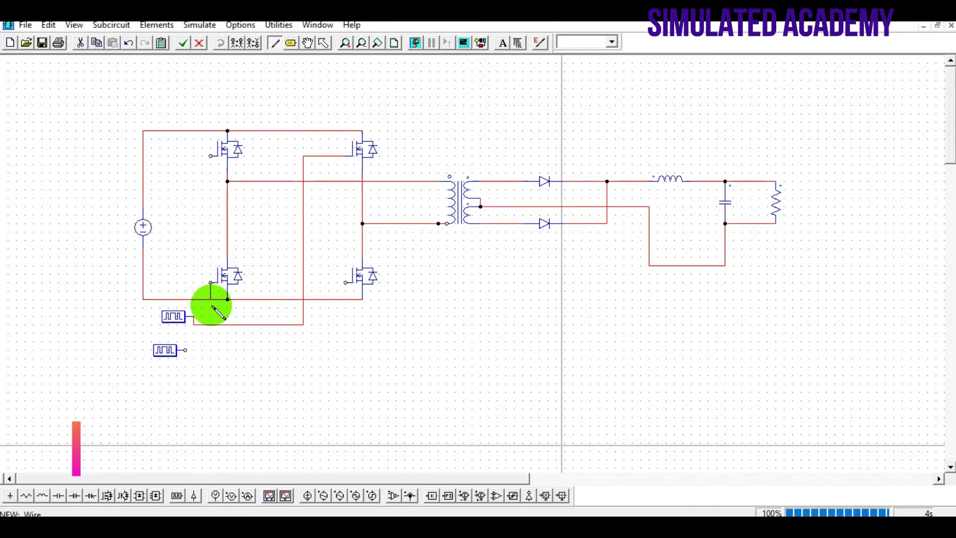
{"action": "mouse_move", "coordinate": [211, 283]}
{"action": "left_mouse_down"}
{"action": "mouse_move", "coordinate": [211, 325]}
{"action": "mouse_move", "coordinate": [339, 354]}
{"action": "mouse_move", "coordinate": [347, 283]}
{"action": "left_mouse_up"}
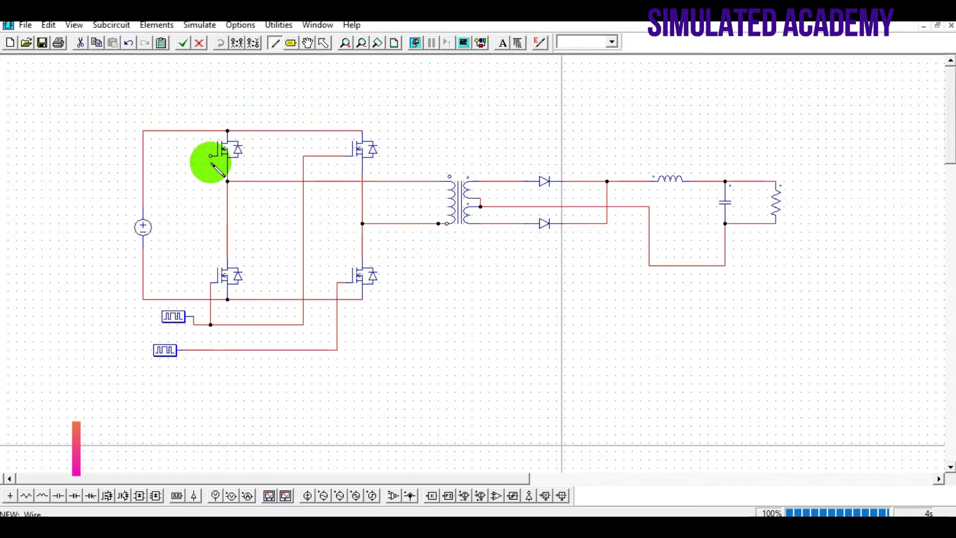
{"action": "left_click_drag", "start_coordinate": [211, 156], "coordinate": [201, 350]}
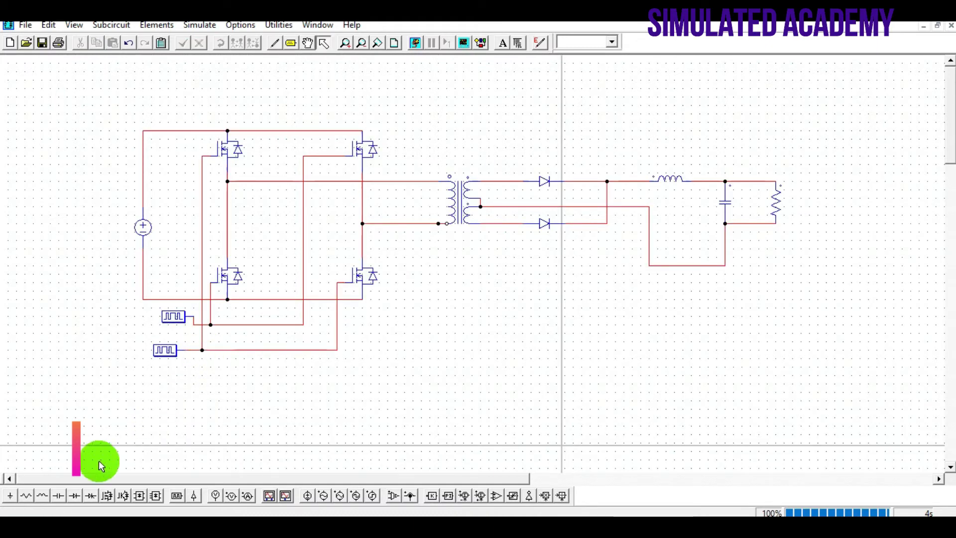
Place a ground below the DC source and wire it to the source's negative rail.
{"action": "left_click", "coordinate": [10, 496]}
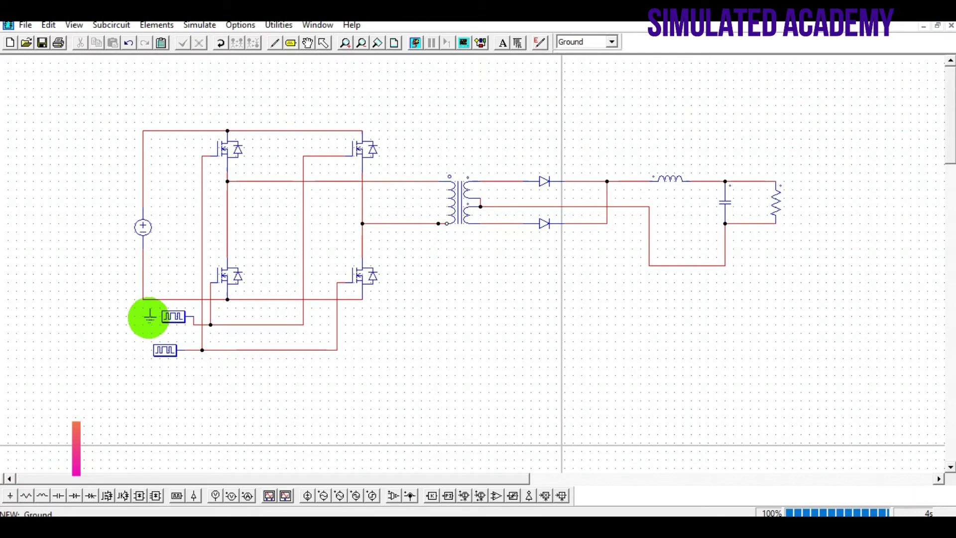
{"action": "left_click", "coordinate": [144, 315]}
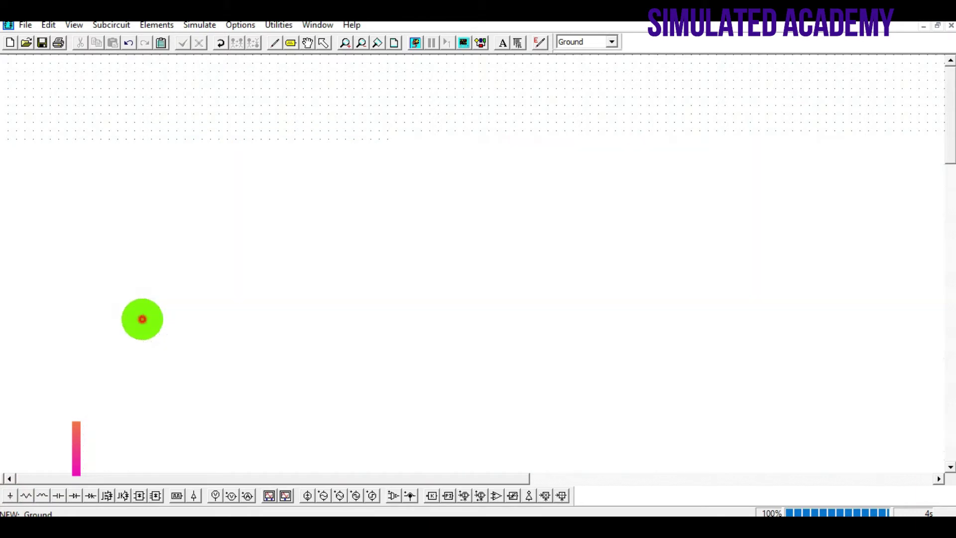
{"action": "left_click", "coordinate": [275, 42]}
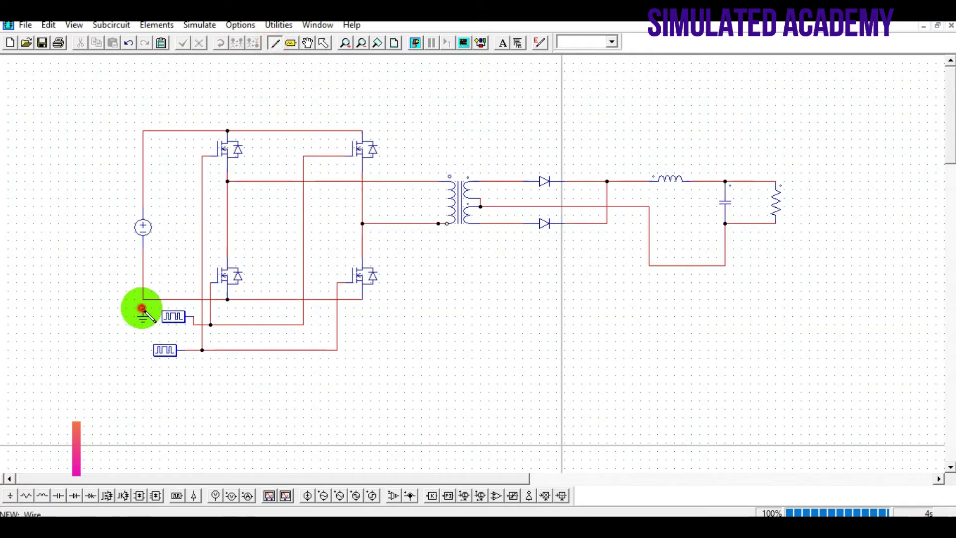
{"action": "left_click_drag", "start_coordinate": [142, 309], "coordinate": [143, 299]}
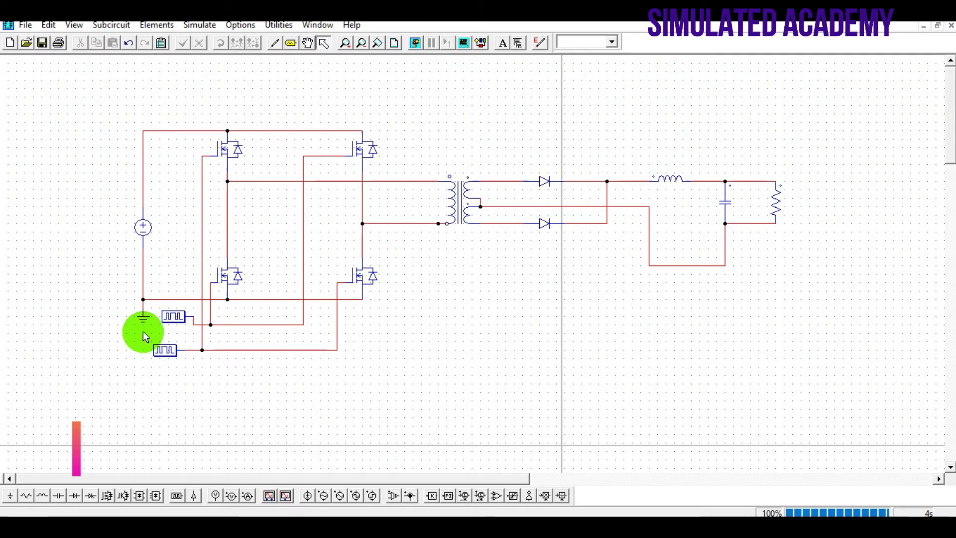
Replace the DC source's Amplitude value of 100 with 24 in its parameters.
{"action": "double_click", "coordinate": [142, 228]}
{"action": "left_click_drag", "start_coordinate": [199, 191], "coordinate": [154, 191]}
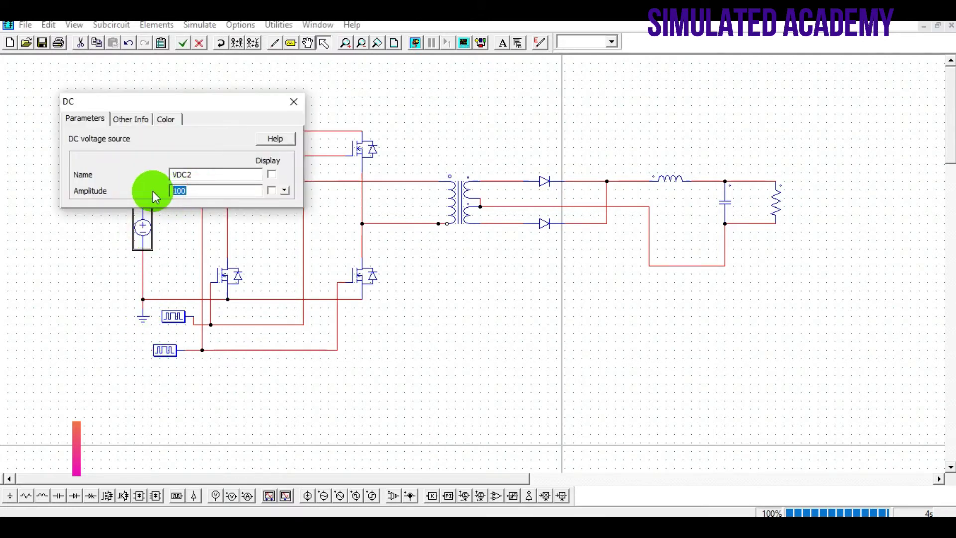
{"action": "type", "text": "24"}
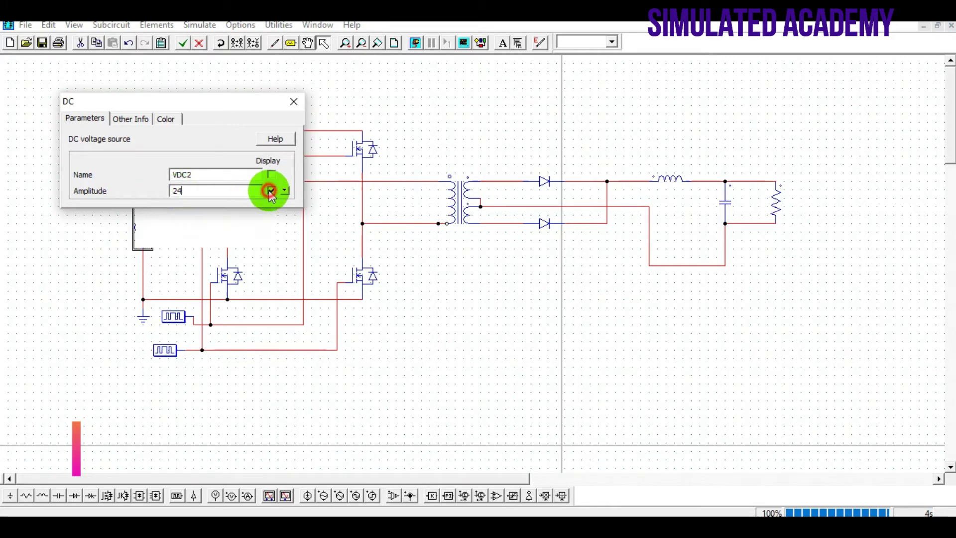
{"action": "left_click", "coordinate": [294, 101]}
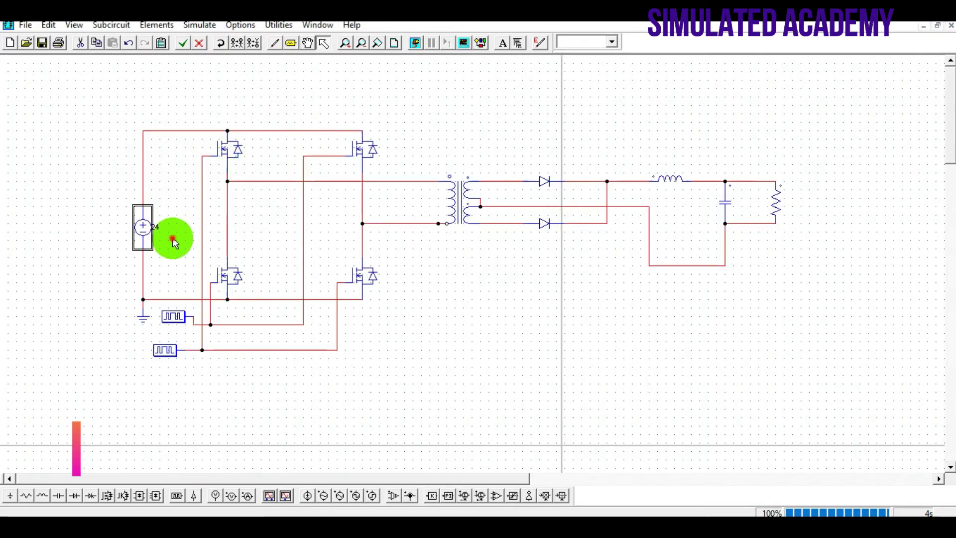
{"action": "left_click", "coordinate": [172, 242]}
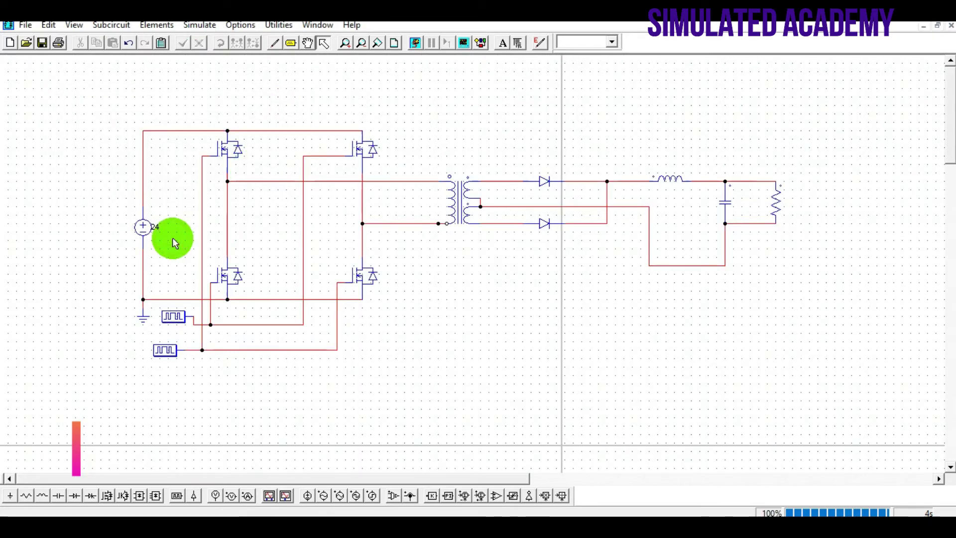
Enter Frequency 100k in gating block G3's parameters, leaving switching points 0 180.
{"action": "double_click", "coordinate": [175, 318]}
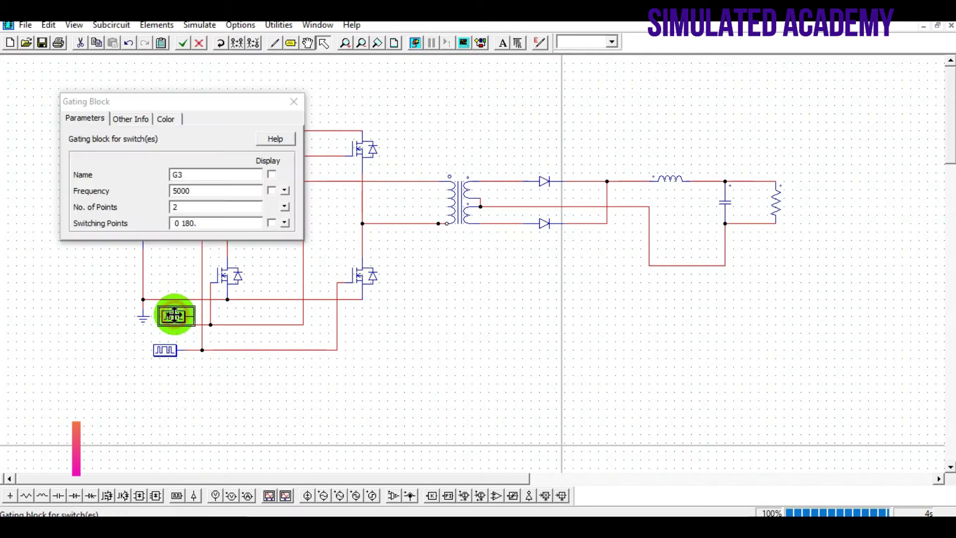
{"action": "double_click", "coordinate": [196, 190]}
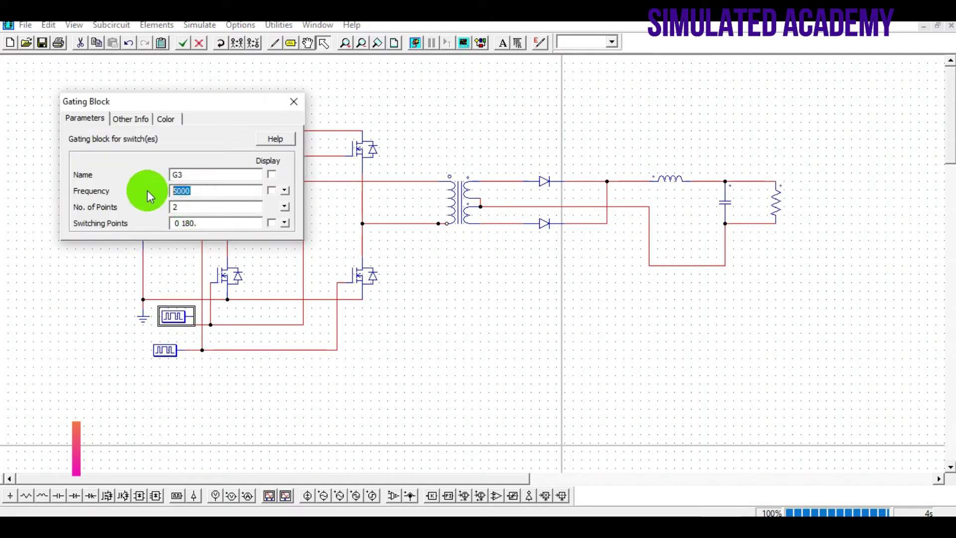
{"action": "type", "text": "100"}
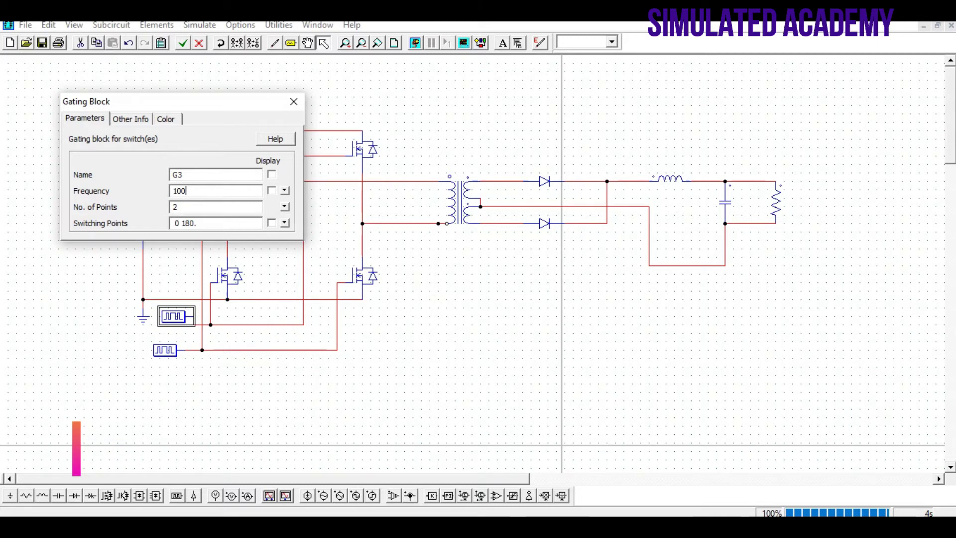
{"action": "type", "text": "k"}
{"action": "left_click", "coordinate": [194, 224]}
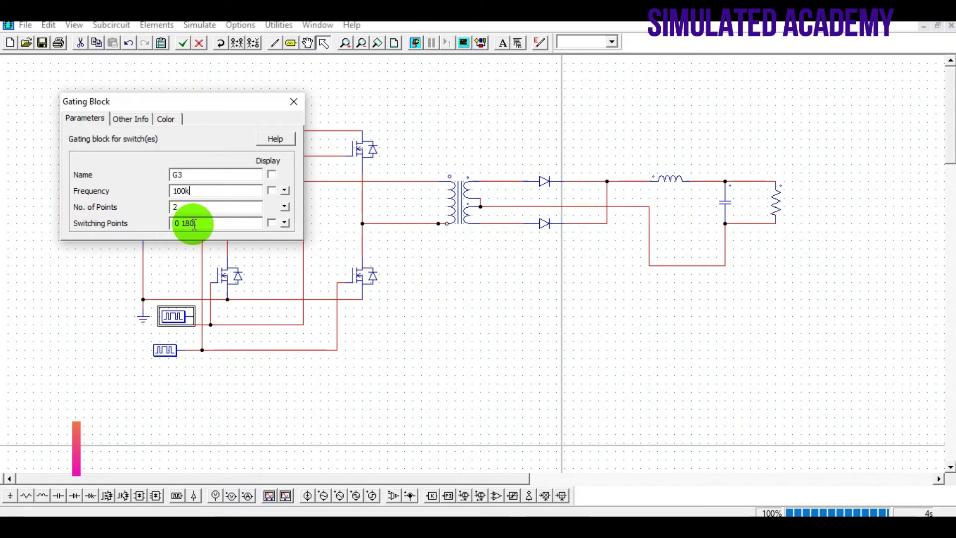
{"action": "left_click", "coordinate": [189, 222]}
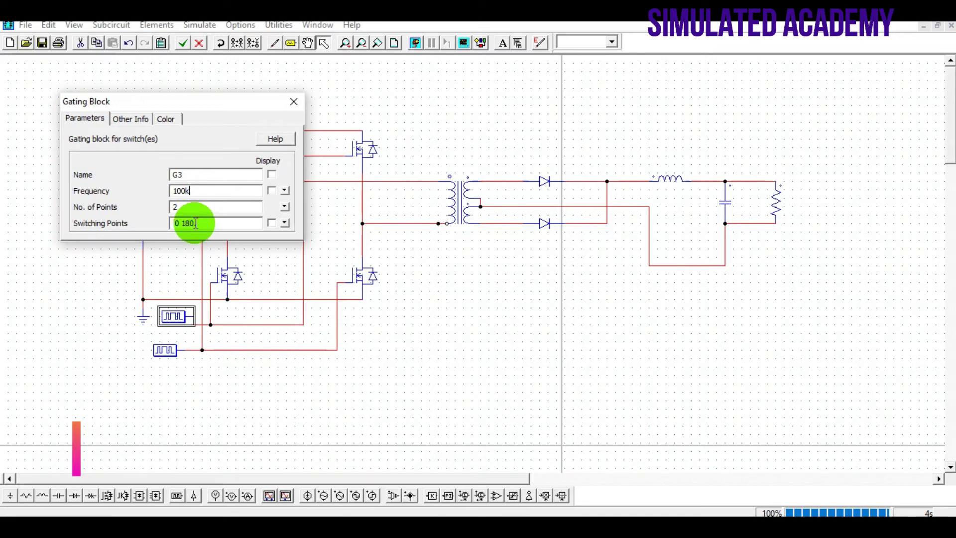
Set gating block G4's switching frequency to 100k, matching G3.
{"action": "left_click", "coordinate": [294, 101]}
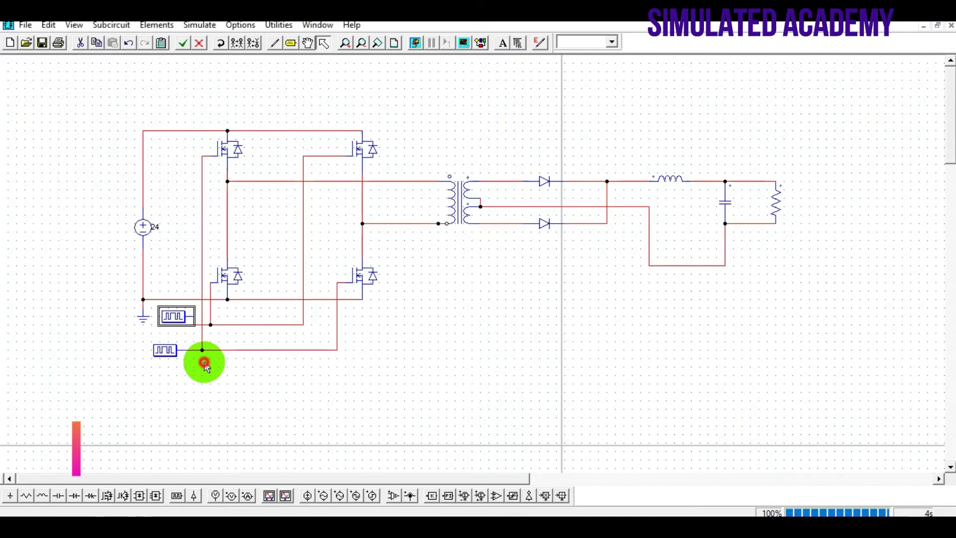
{"action": "double_click", "coordinate": [169, 349]}
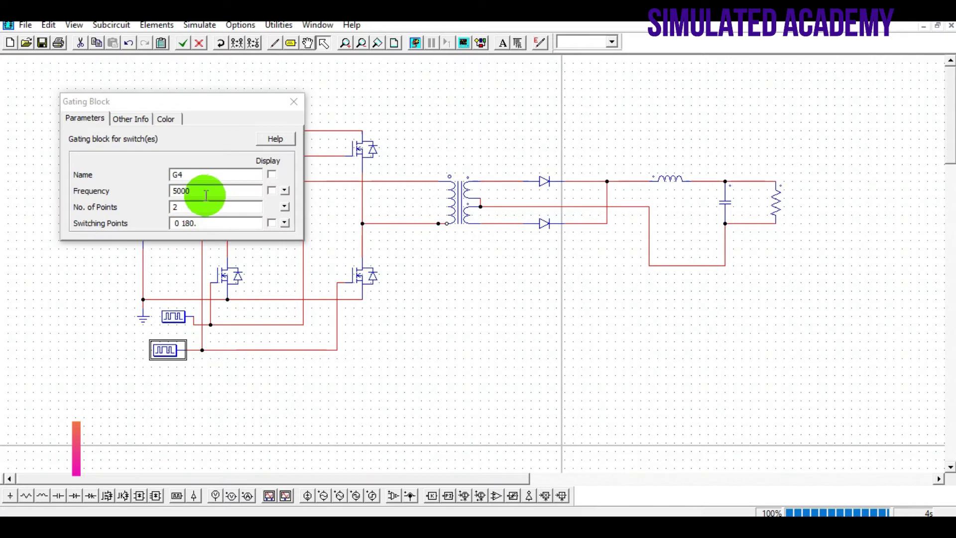
{"action": "left_click_drag", "start_coordinate": [204, 191], "coordinate": [162, 194]}
{"action": "type", "text": "100"}
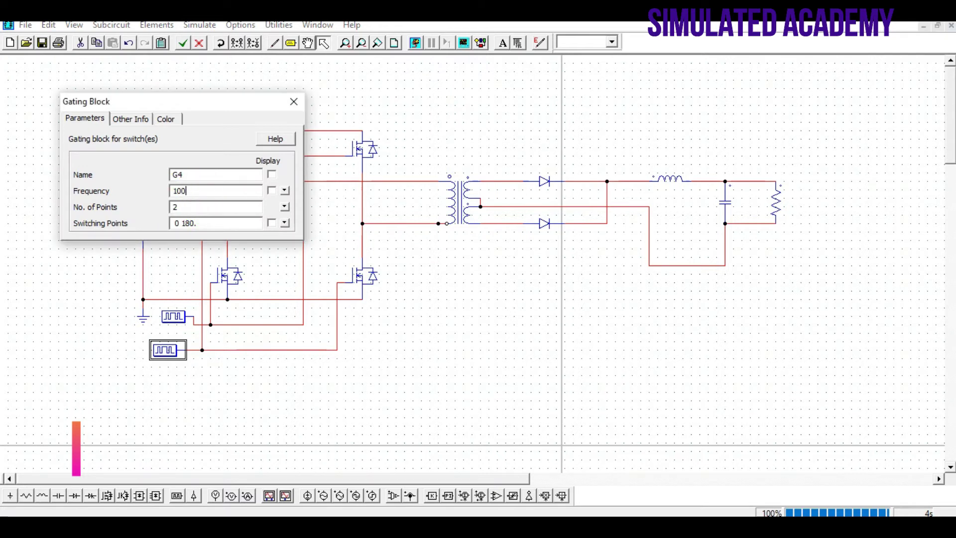
{"action": "type", "text": "k"}
Set output inductor L2's inductance to 1.5.
{"action": "left_click", "coordinate": [293, 102]}
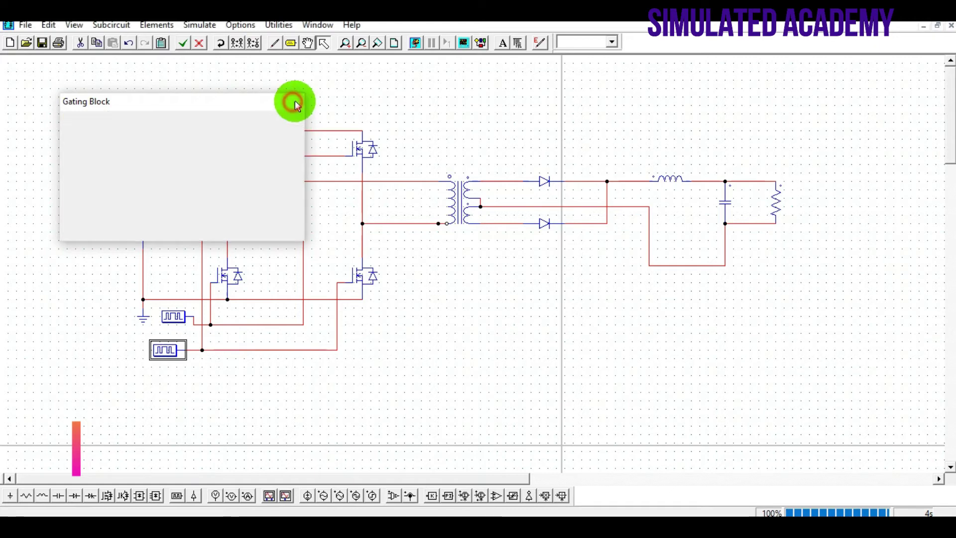
{"action": "double_click", "coordinate": [671, 181]}
{"action": "double_click", "coordinate": [171, 190]}
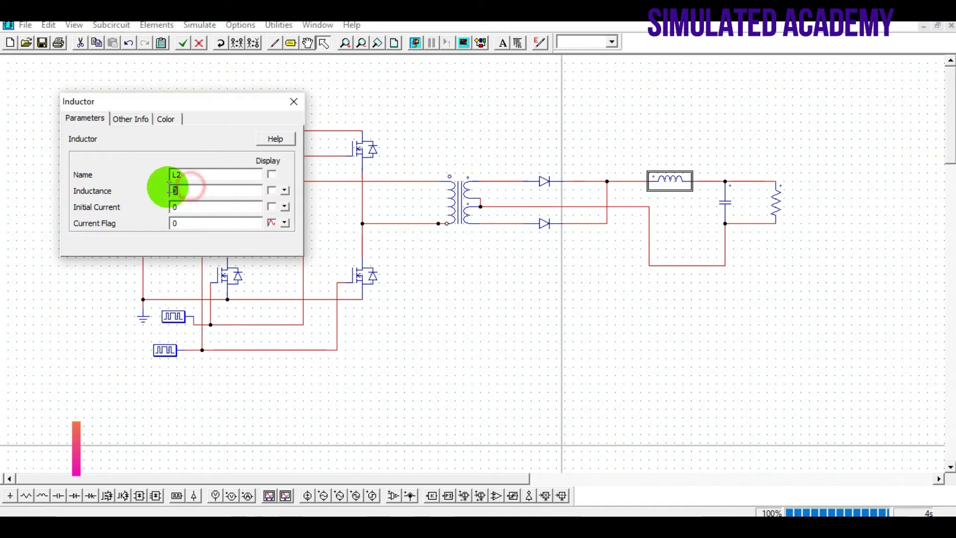
{"action": "type", "text": "1.6"}
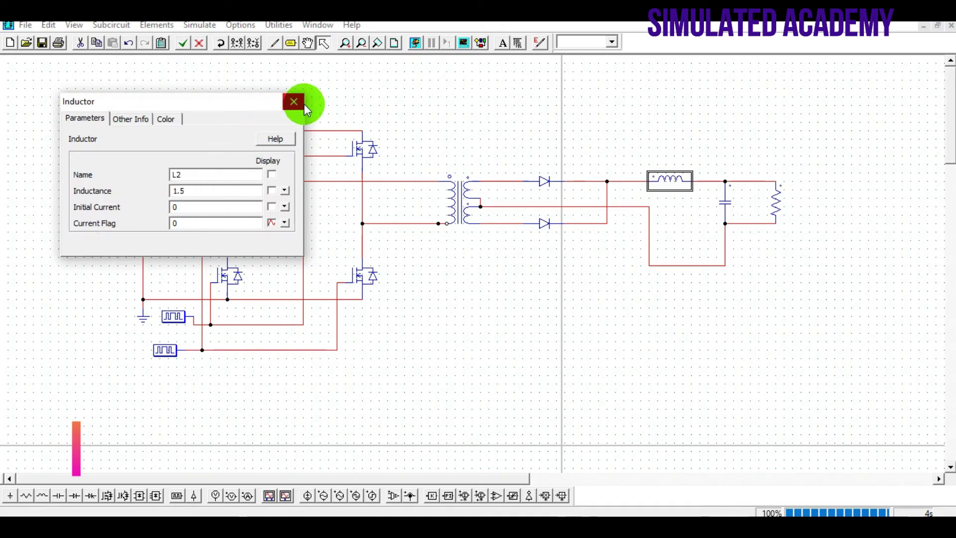
{"action": "left_click", "coordinate": [294, 102]}
Set output capacitor C2's capacitance to 166.7.
{"action": "double_click", "coordinate": [725, 201]}
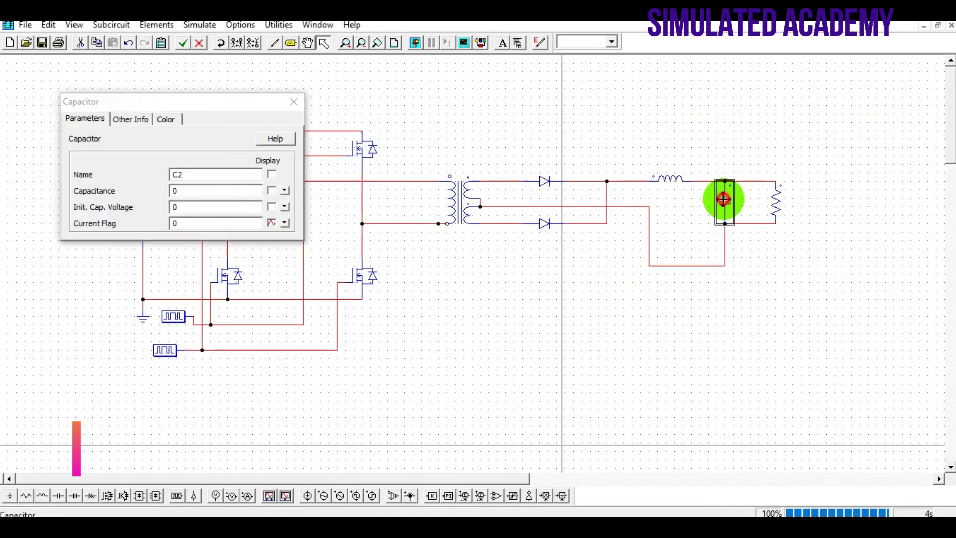
{"action": "left_click", "coordinate": [187, 190]}
{"action": "key", "text": "BackSpace"}
{"action": "type", "text": "166.7n"}
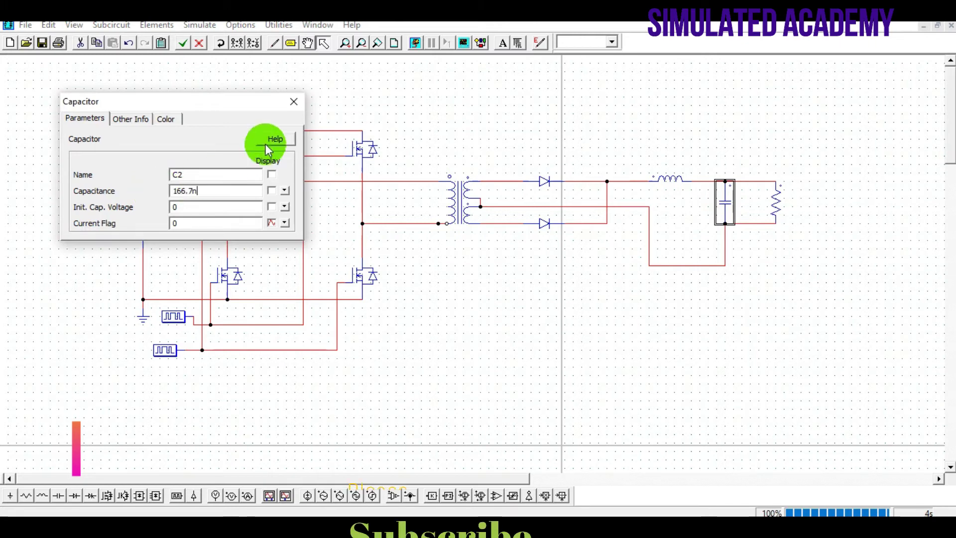
{"action": "left_click", "coordinate": [294, 102]}
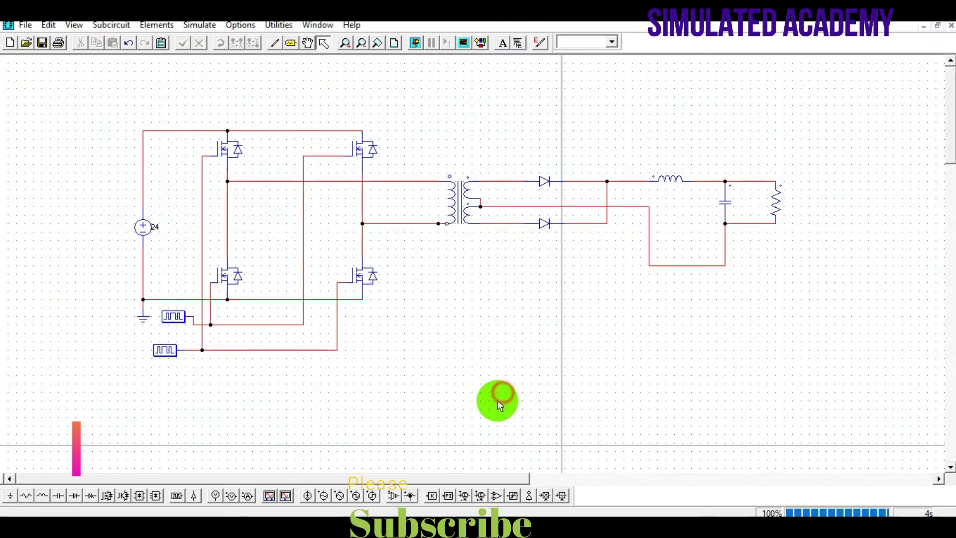
In the transformer dialog, edit the primary, secondary and tertiary resistance values.
{"action": "double_click", "coordinate": [459, 200]}
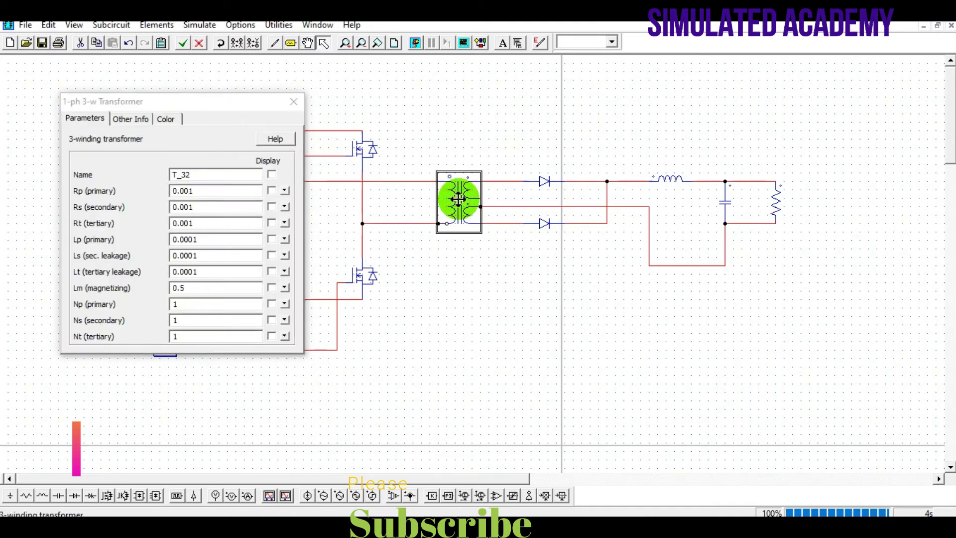
{"action": "double_click", "coordinate": [209, 191]}
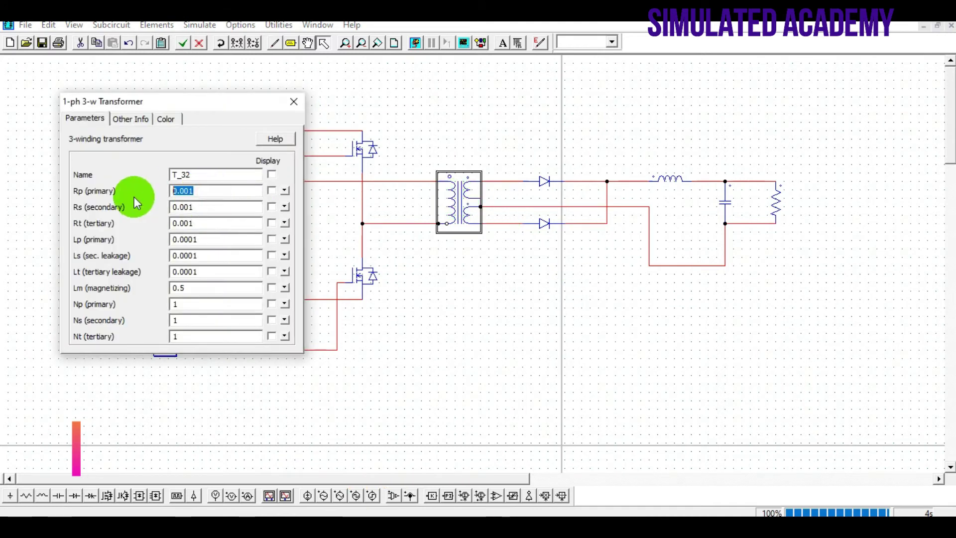
{"action": "type", "text": "1"}
{"action": "double_click", "coordinate": [186, 207]}
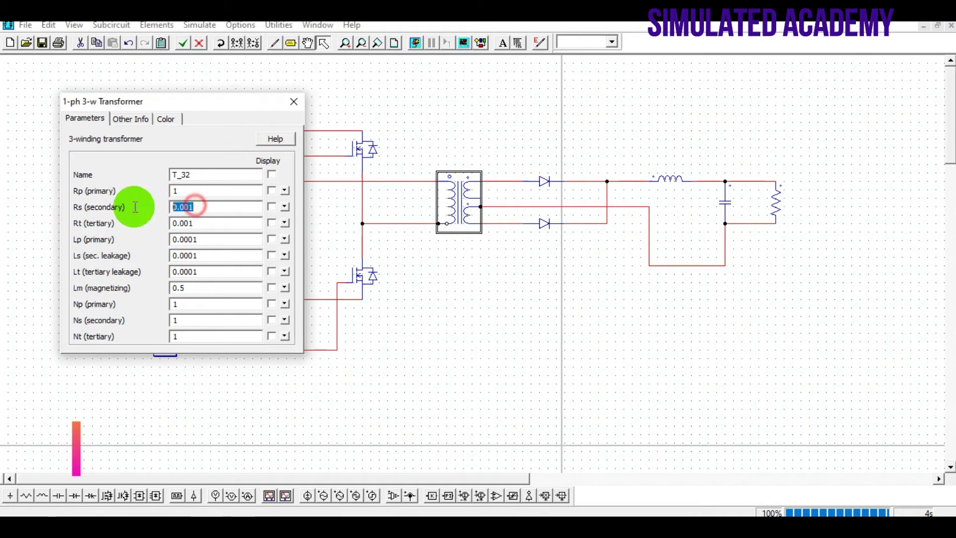
{"action": "type", "text": "1"}
{"action": "double_click", "coordinate": [193, 223]}
{"action": "type", "text": "1"}
Set the transformer's Lp, Ls and Lt leakage inductances to 40n.
{"action": "double_click", "coordinate": [205, 239]}
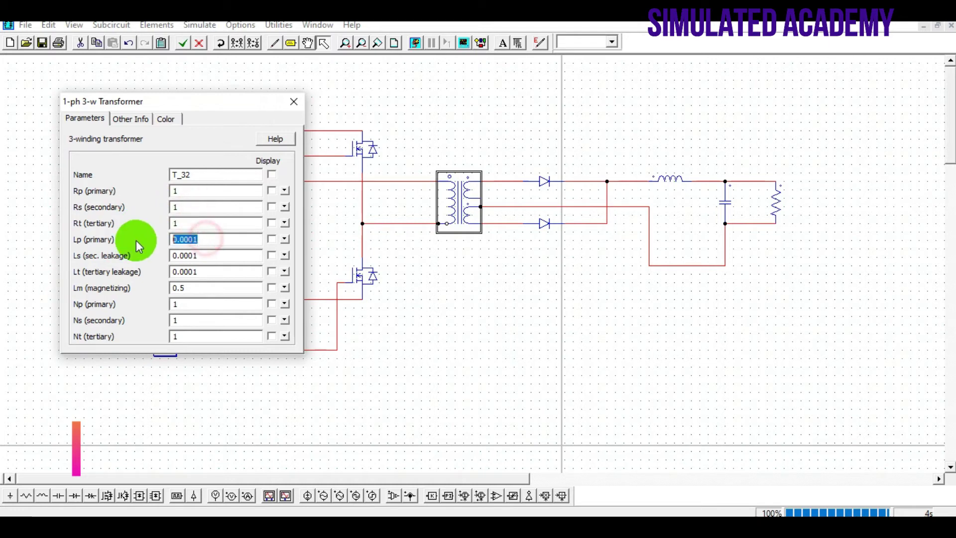
{"action": "type", "text": "0n"}
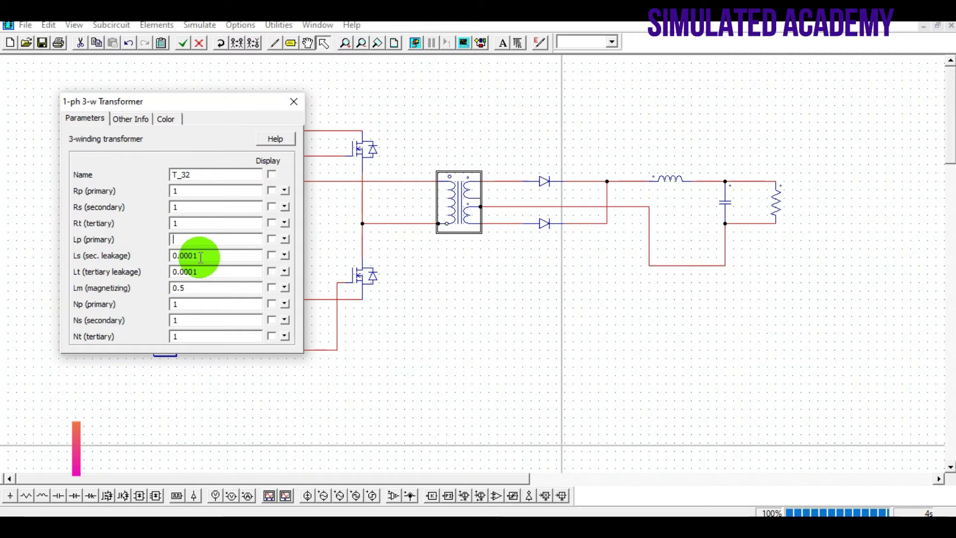
{"action": "type", "text": "40n"}
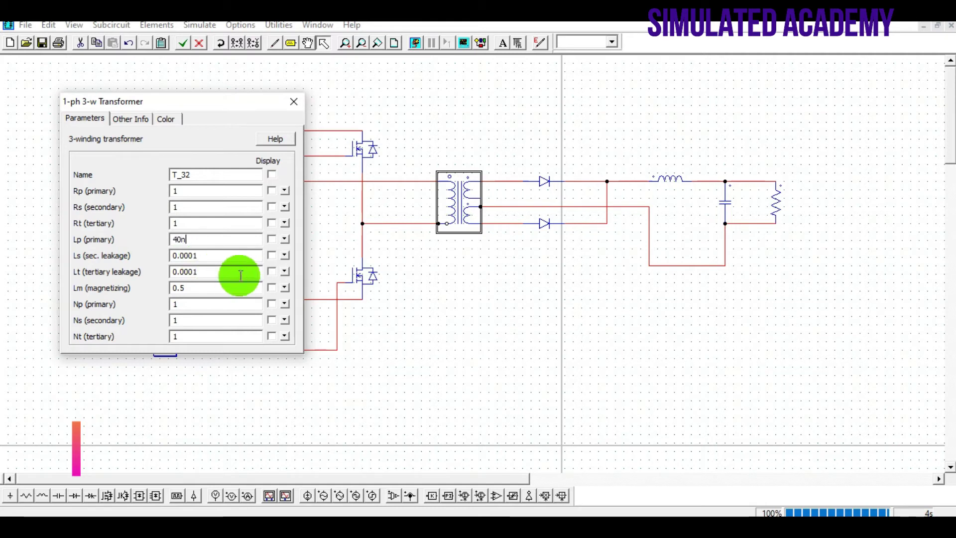
{"action": "double_click", "coordinate": [210, 256]}
{"action": "type", "text": "40"}
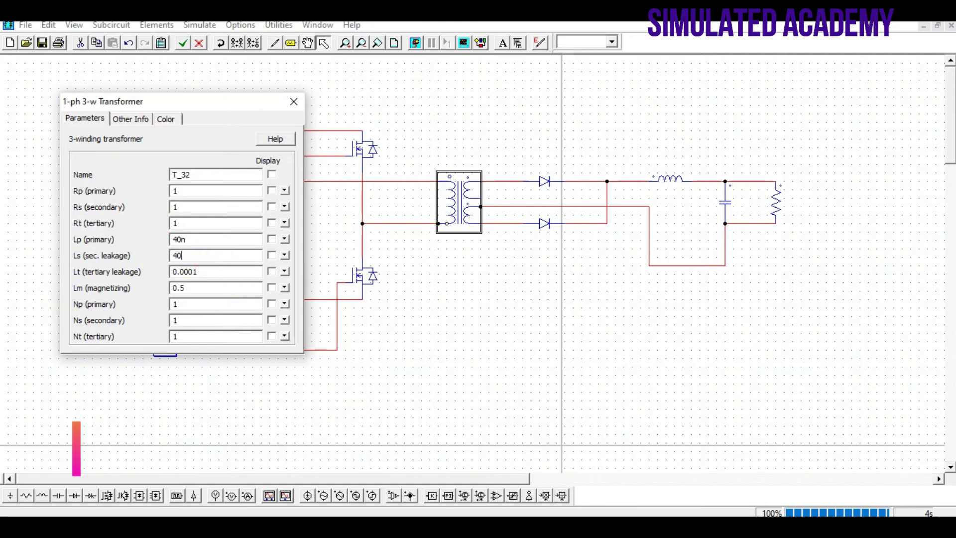
{"action": "type", "text": "n"}
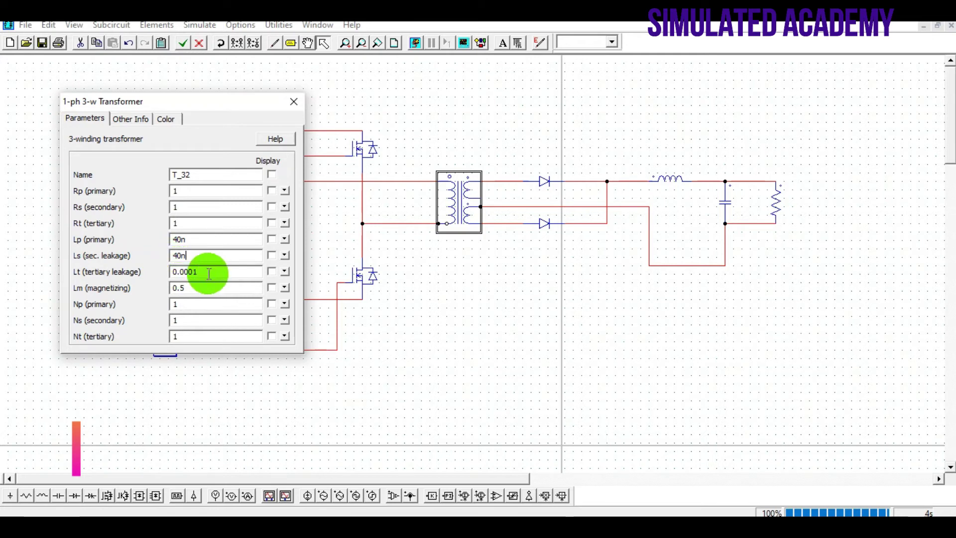
{"action": "double_click", "coordinate": [214, 272]}
{"action": "type", "text": "40"}
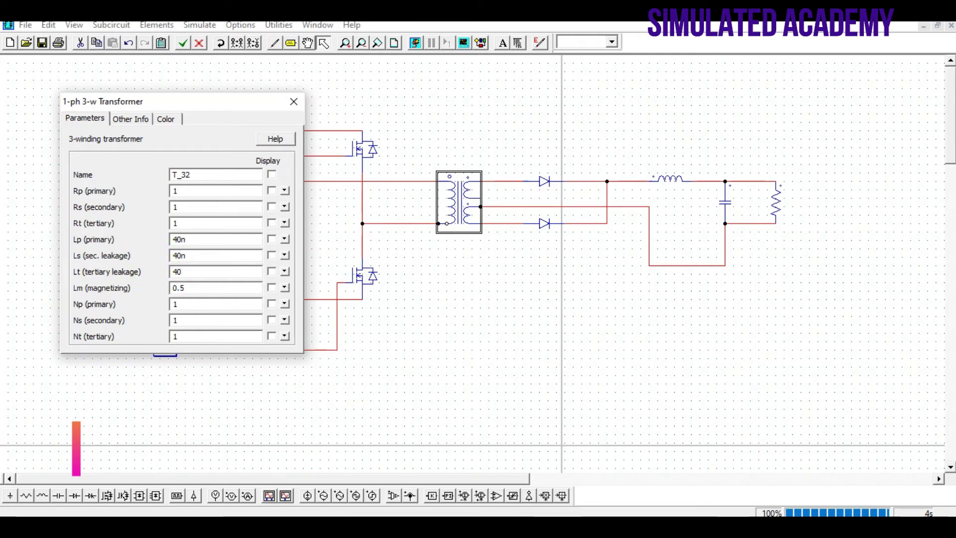
{"action": "type", "text": "n"}
{"action": "left_click", "coordinate": [190, 289]}
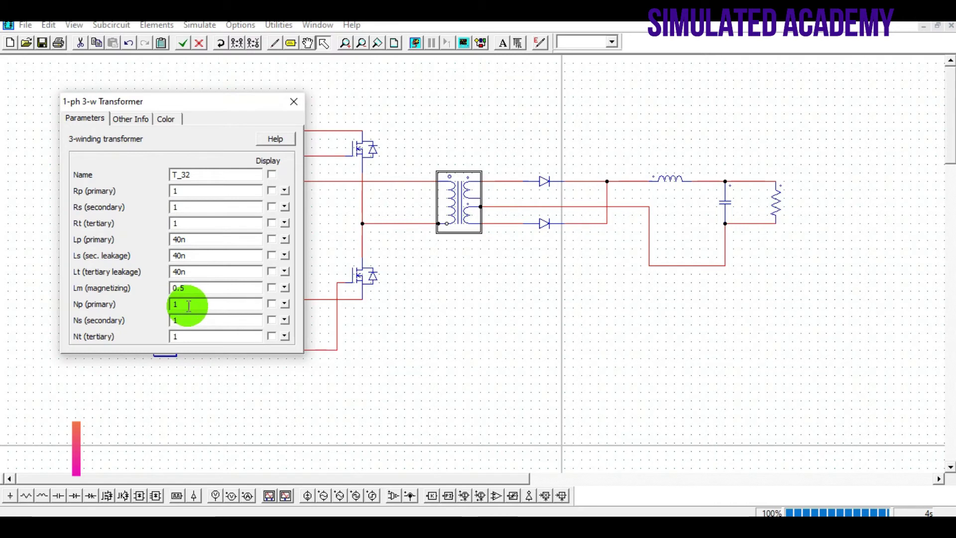
Set transformer turns to 3 primary, 250 secondary and 250 tertiary.
{"action": "double_click", "coordinate": [190, 305]}
{"action": "type", "text": "3"}
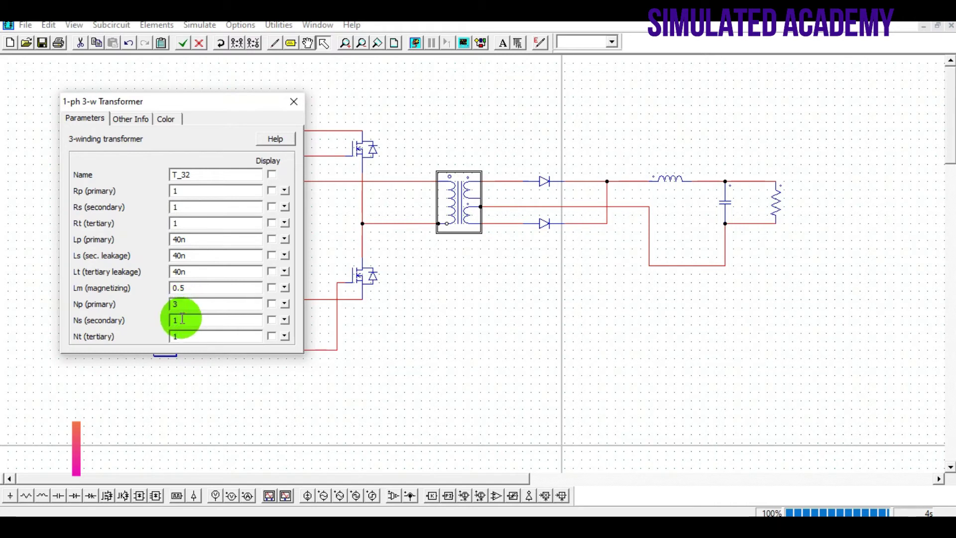
{"action": "double_click", "coordinate": [169, 321]}
{"action": "type", "text": "250"}
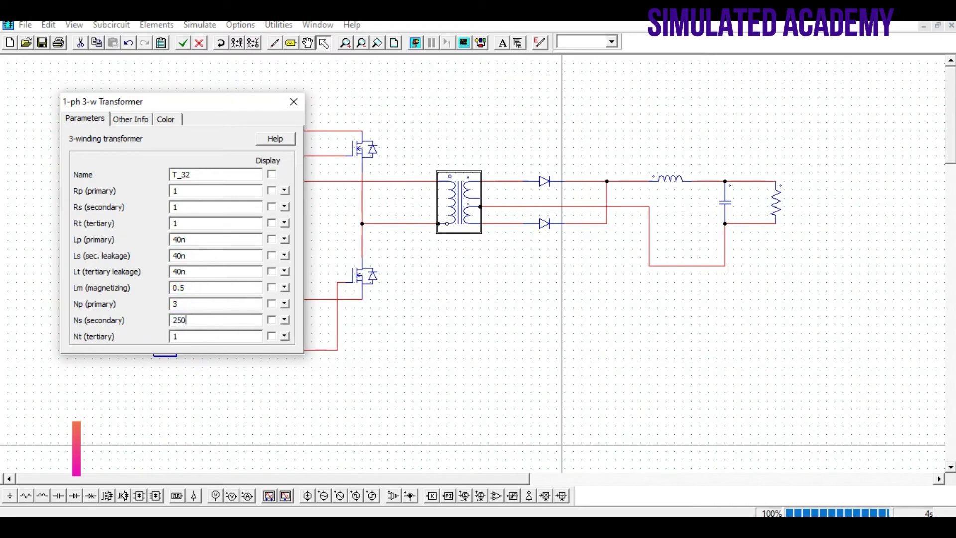
{"action": "left_click", "coordinate": [194, 337]}
{"action": "type", "text": "250"}
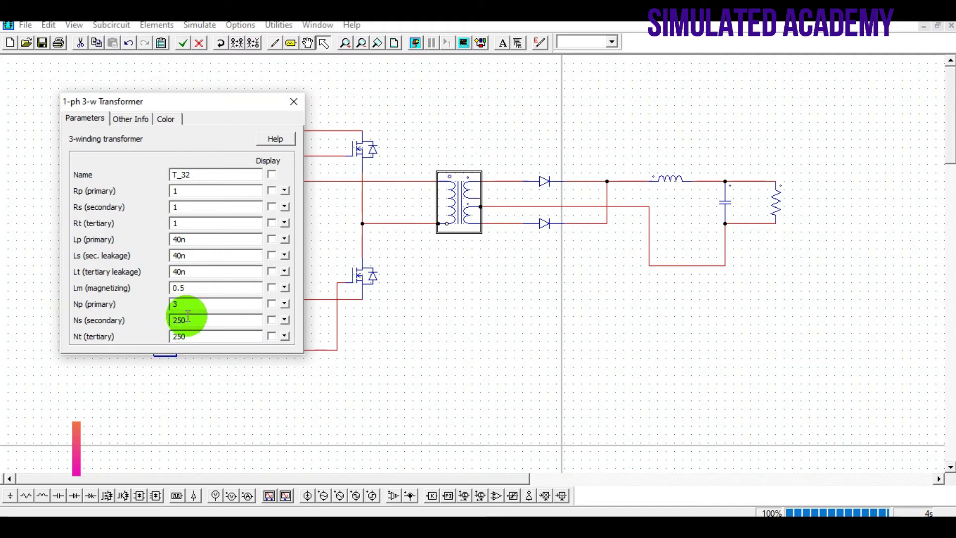
Set the load resistor to 200k and display its value on the schematic.
{"action": "left_click", "coordinate": [294, 101]}
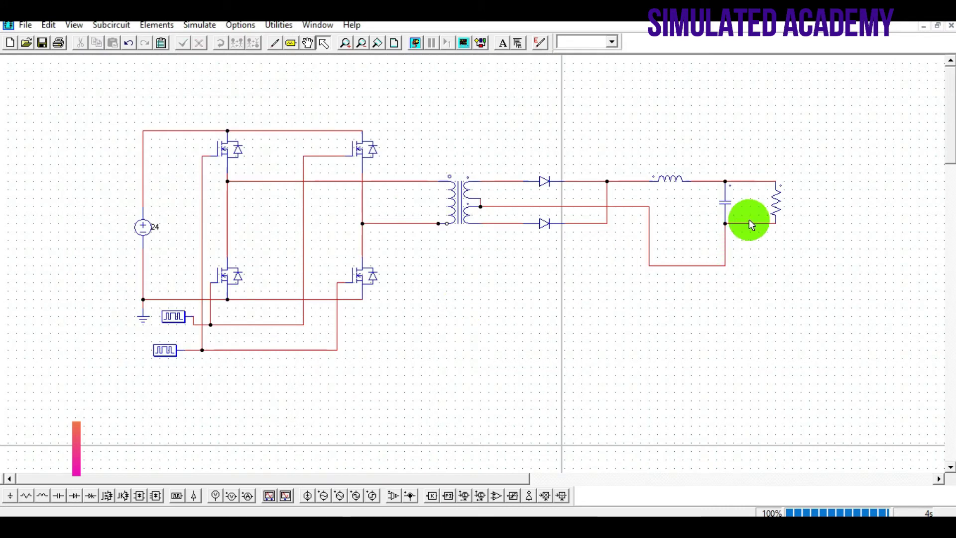
{"action": "double_click", "coordinate": [775, 202]}
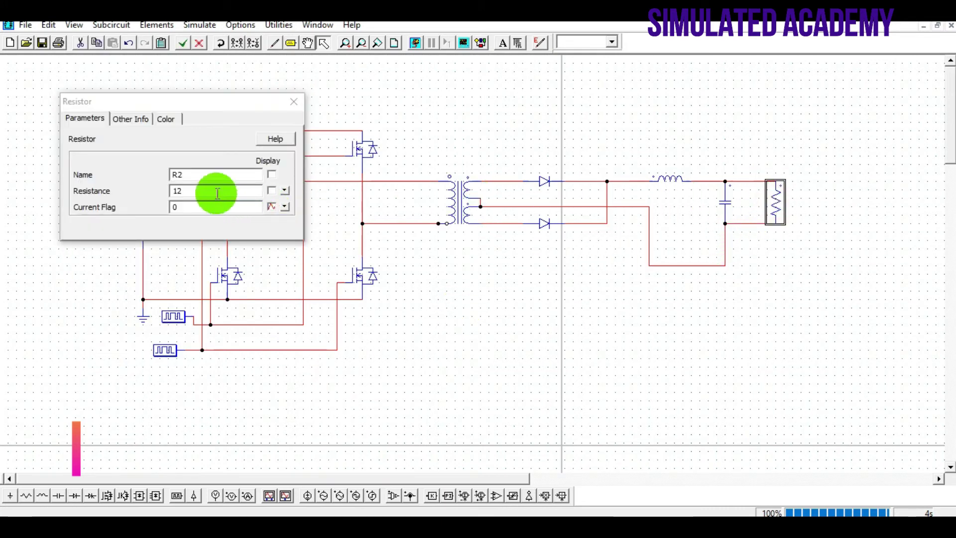
{"action": "left_click_drag", "start_coordinate": [204, 191], "coordinate": [132, 193]}
{"action": "type", "text": "200"}
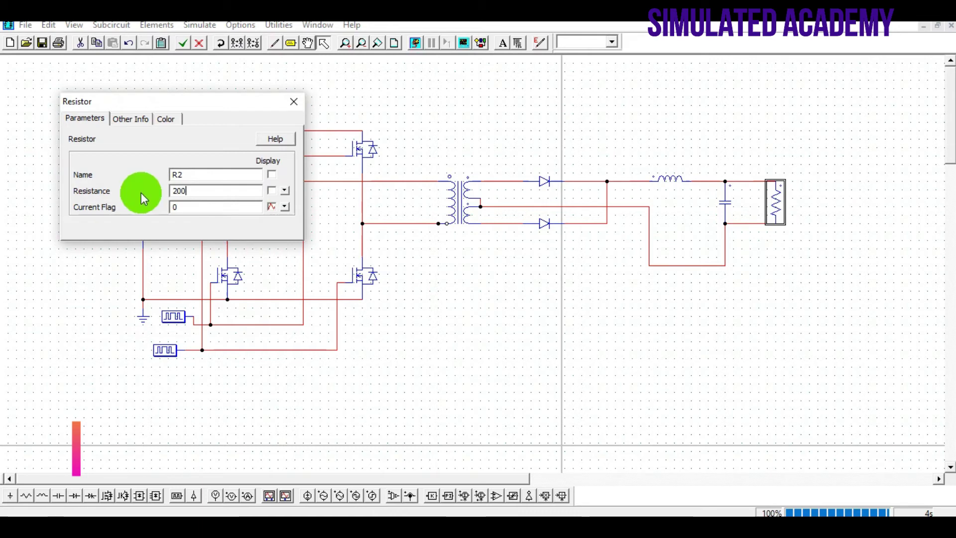
{"action": "type", "text": "k"}
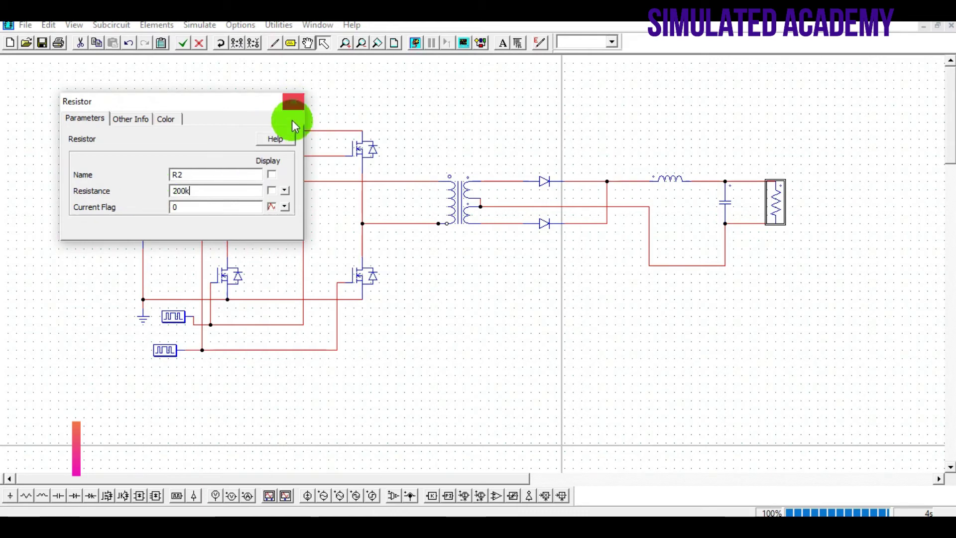
{"action": "left_click", "coordinate": [272, 190]}
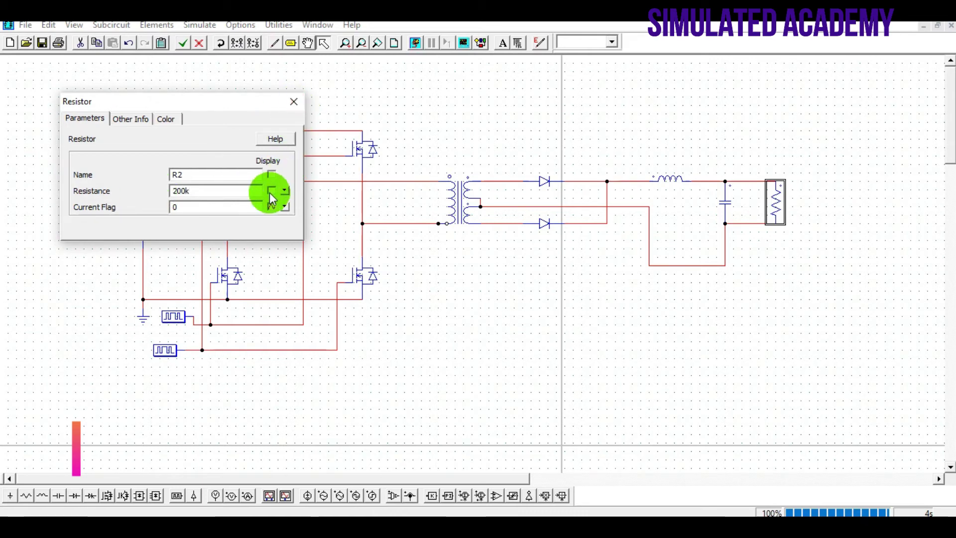
{"action": "left_click", "coordinate": [294, 101]}
Recheck the output capacitor's parameters, showing 166.7n capacitance.
{"action": "double_click", "coordinate": [726, 201]}
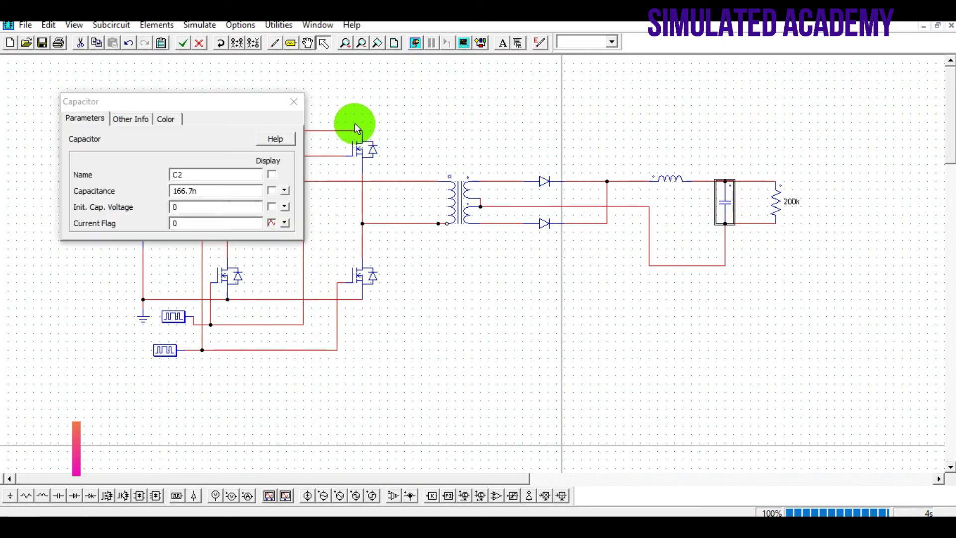
{"action": "left_click", "coordinate": [294, 102]}
{"action": "left_click", "coordinate": [483, 393]}
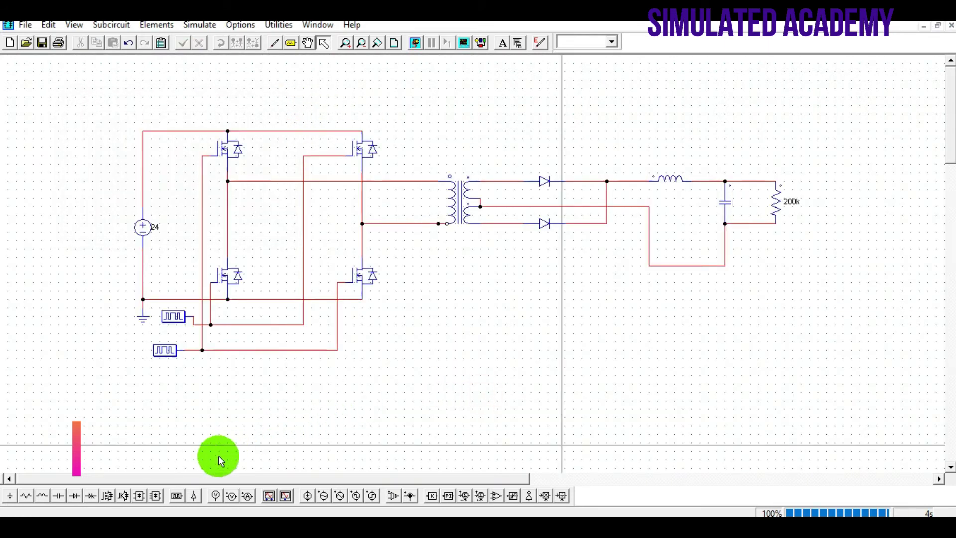
Place a voltage probe wired across the 200k load resistor and name it Vout.
{"action": "left_click", "coordinate": [308, 495]}
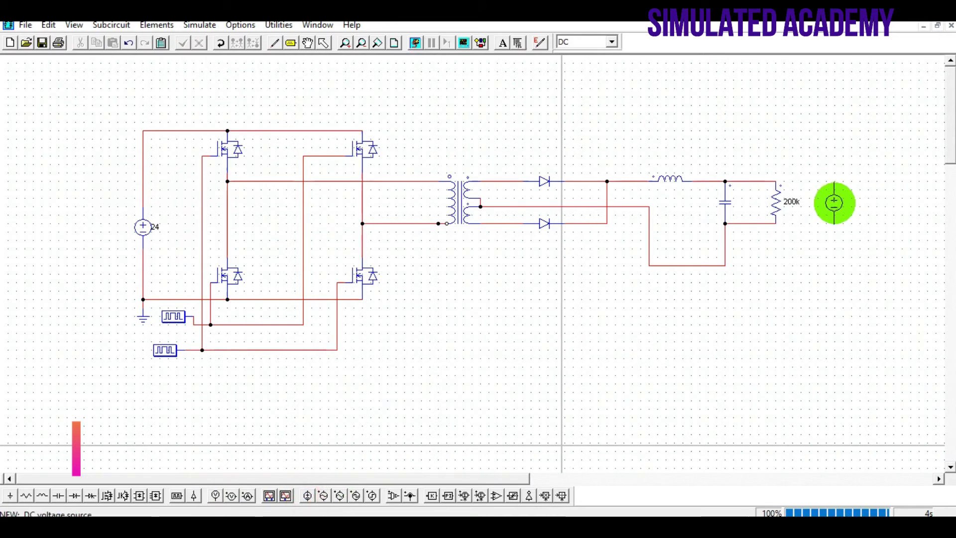
{"action": "key", "text": "Escape"}
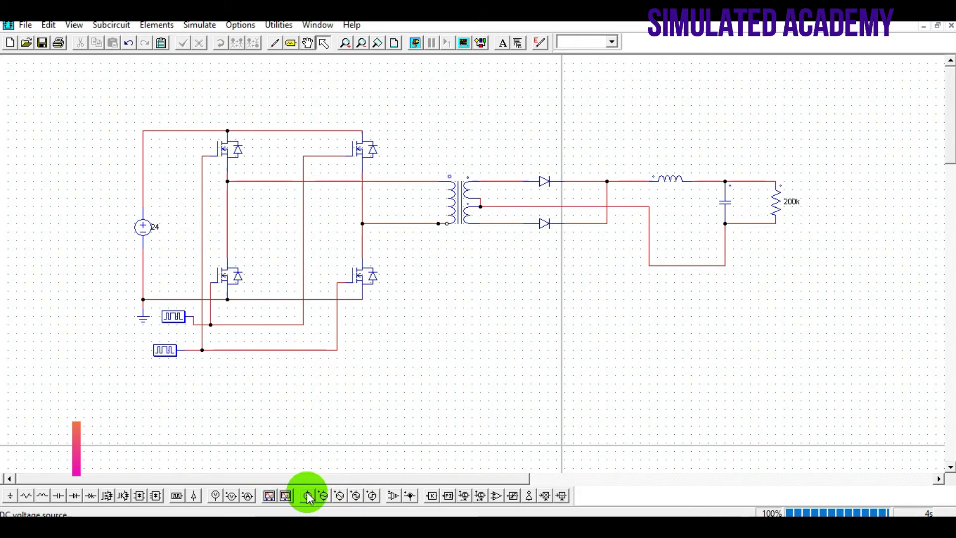
{"action": "left_click", "coordinate": [215, 495]}
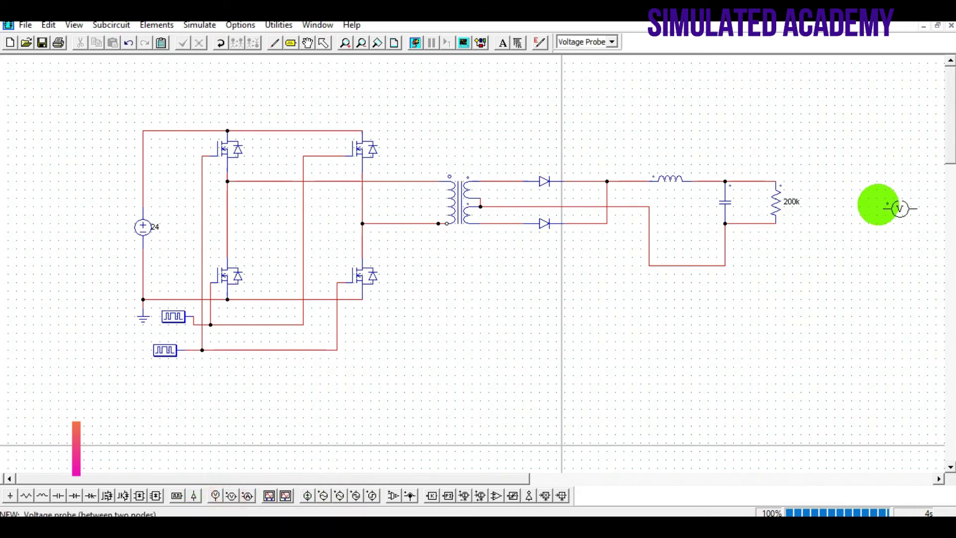
{"action": "left_click", "coordinate": [836, 199]}
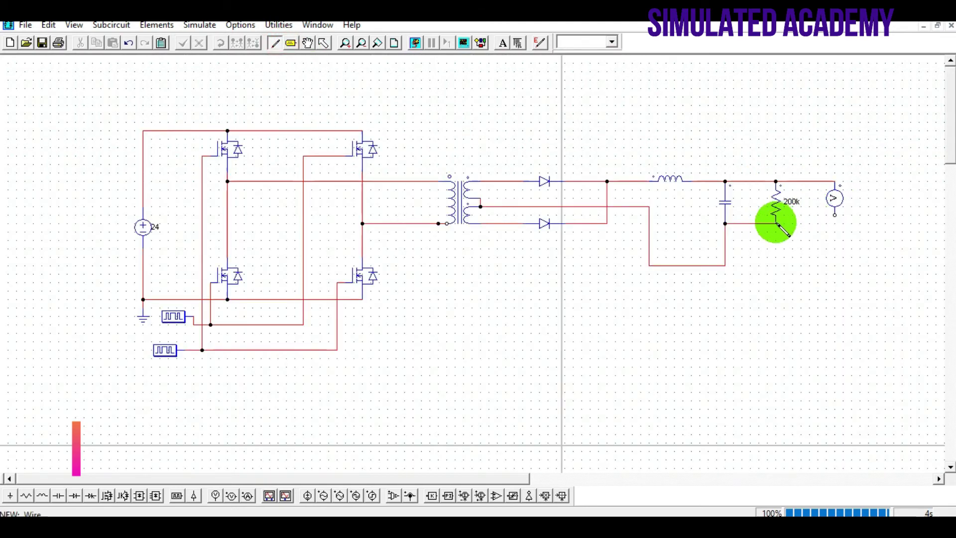
{"action": "left_click_drag", "start_coordinate": [775, 223], "coordinate": [836, 223]}
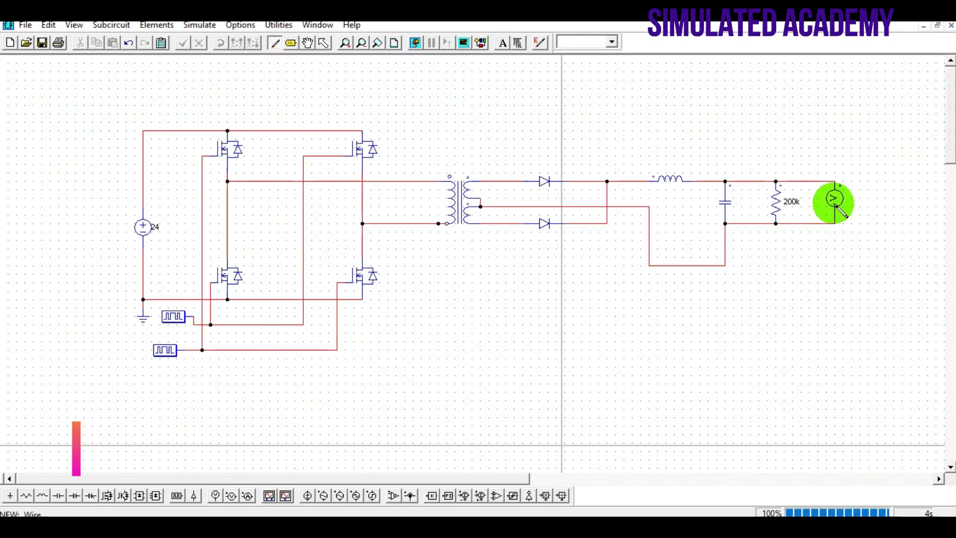
{"action": "double_click", "coordinate": [835, 198]}
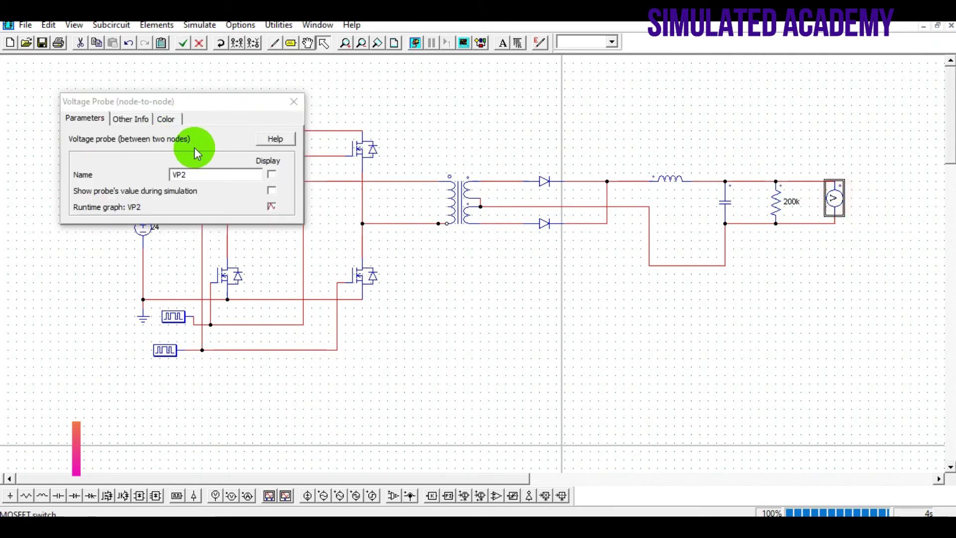
{"action": "double_click", "coordinate": [202, 174]}
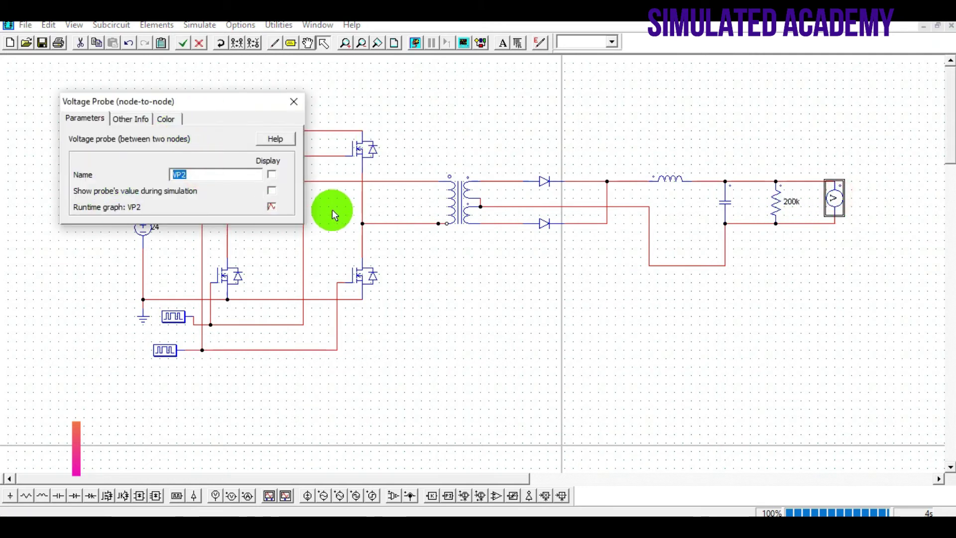
{"action": "type", "text": "Vout"}
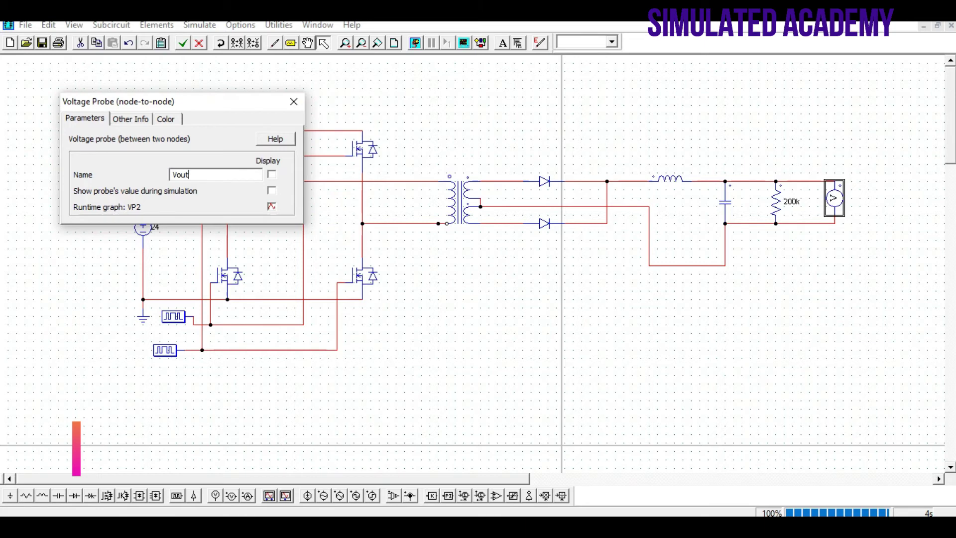
Add a simulation control with 2.5E-006 time step and 0.5 total time, then run it.
{"action": "left_click", "coordinate": [294, 101]}
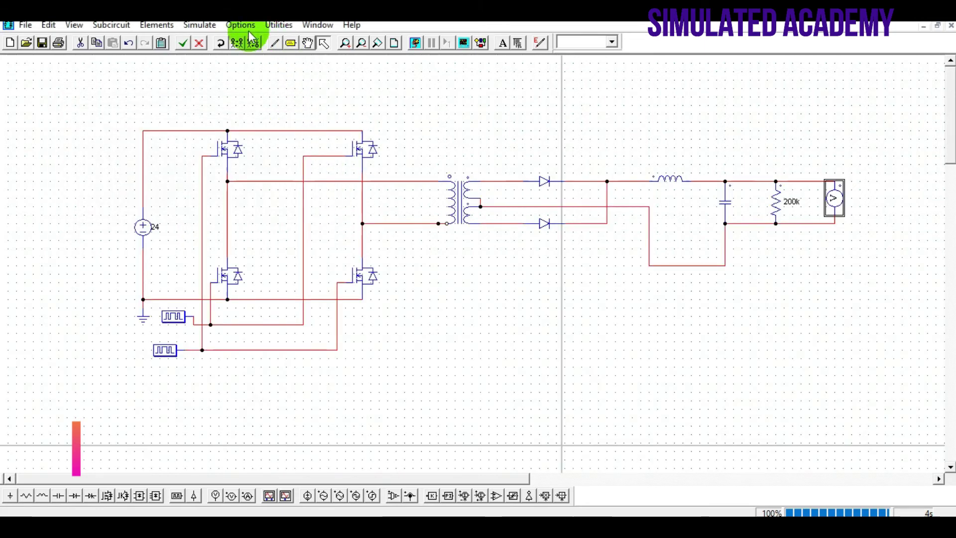
{"action": "left_click", "coordinate": [187, 31]}
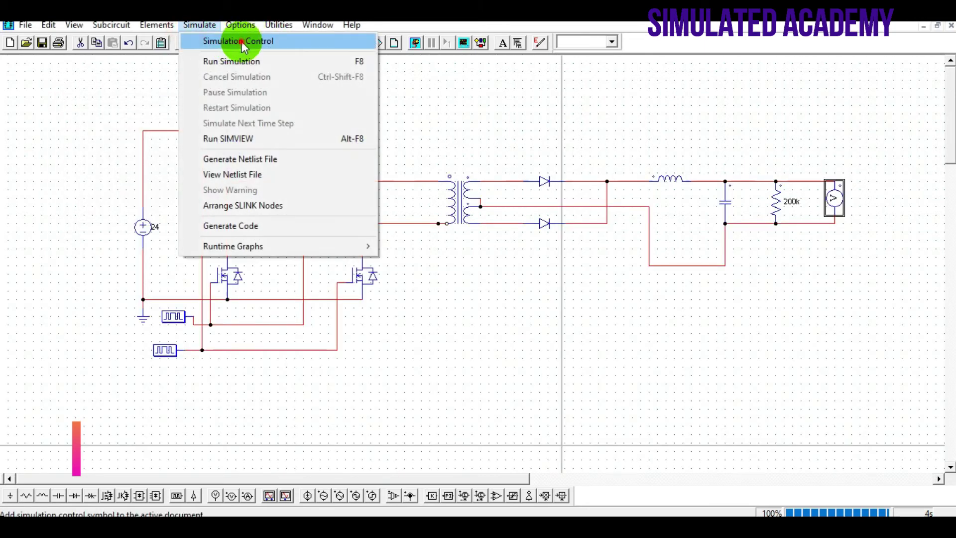
{"action": "left_click", "coordinate": [239, 40]}
{"action": "double_click", "coordinate": [49, 118]}
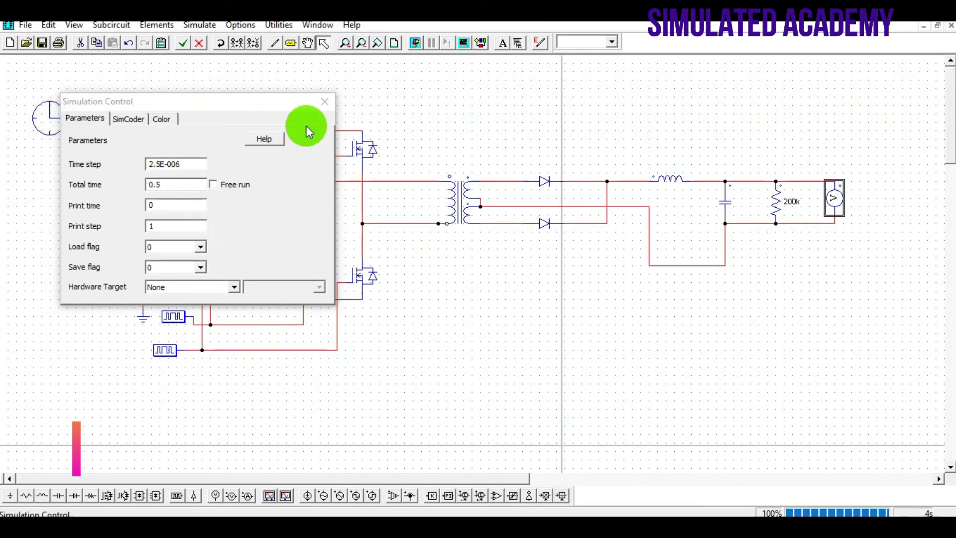
{"action": "left_click", "coordinate": [325, 101]}
{"action": "left_click", "coordinate": [460, 310]}
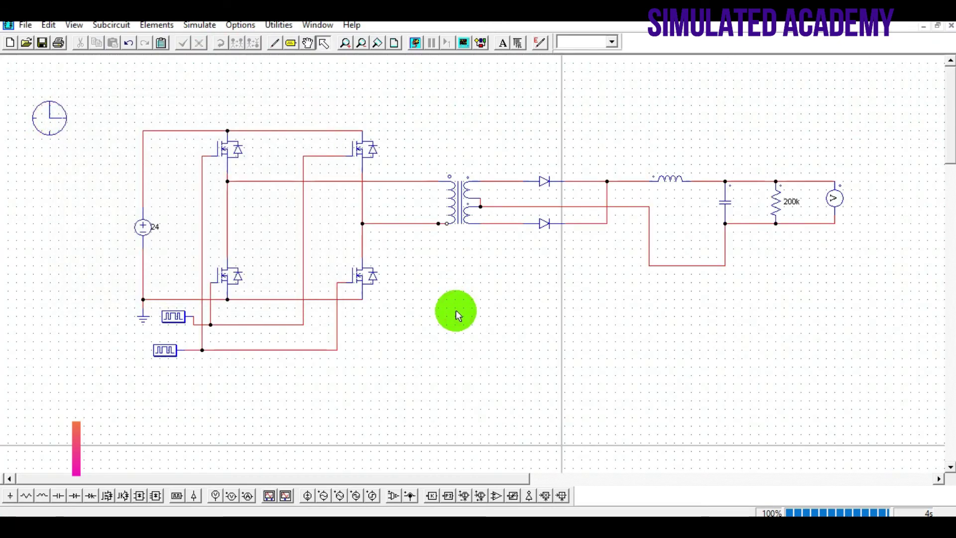
{"action": "left_click", "coordinate": [415, 44]}
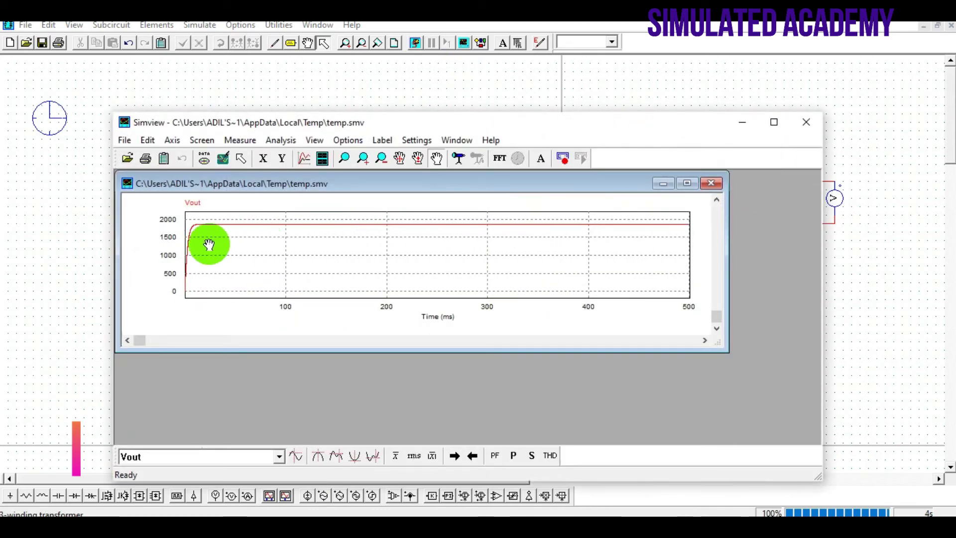
Maximize the Vout plot in SIMVIEW and measure its settled value of about 1861 V.
{"action": "left_click", "coordinate": [688, 183]}
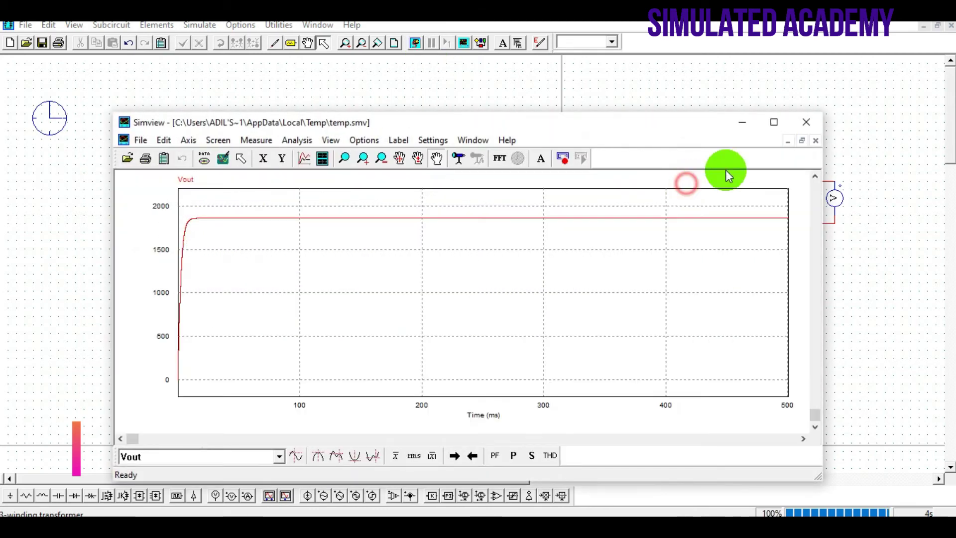
{"action": "left_click", "coordinate": [774, 124]}
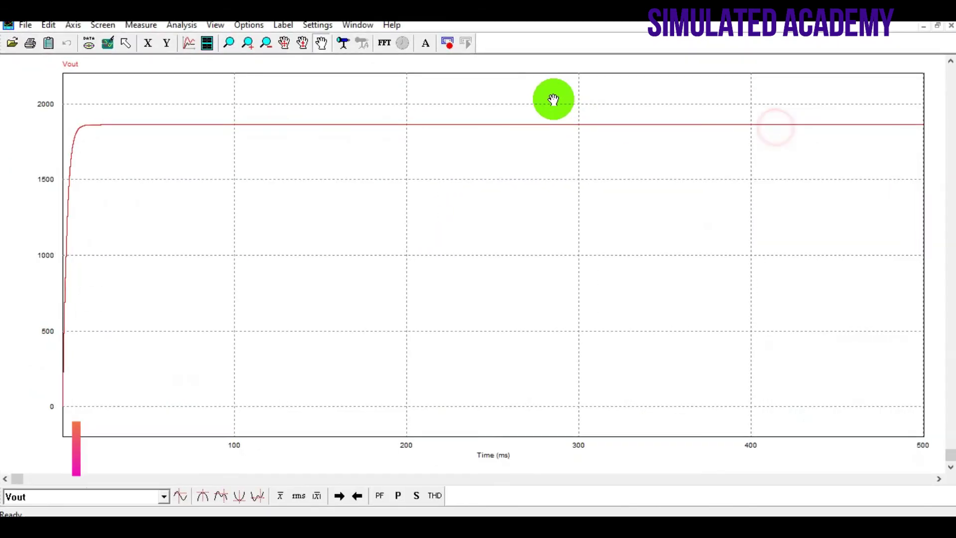
{"action": "left_click", "coordinate": [152, 29]}
{"action": "left_click", "coordinate": [161, 39]}
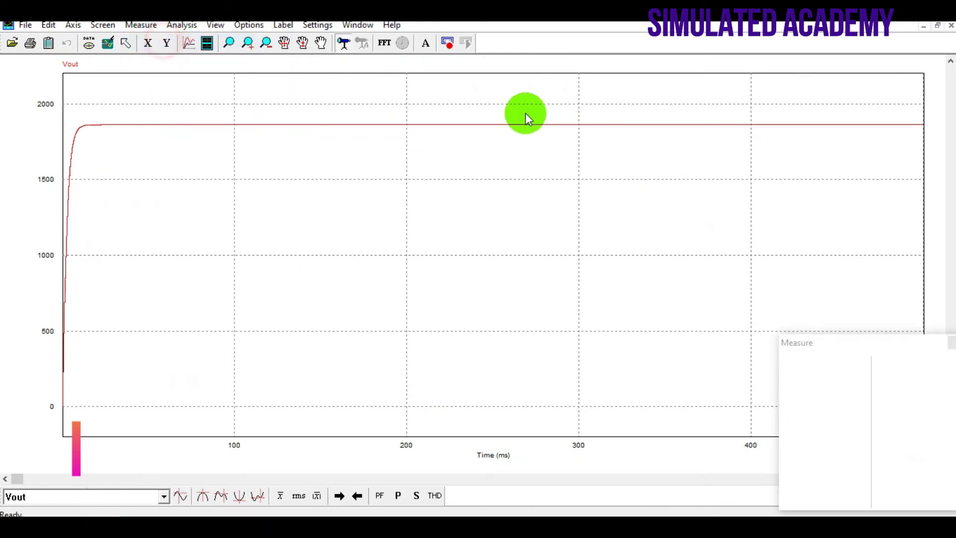
{"action": "left_click", "coordinate": [526, 122]}
{"action": "left_click_drag", "start_coordinate": [844, 332], "coordinate": [698, 287]}
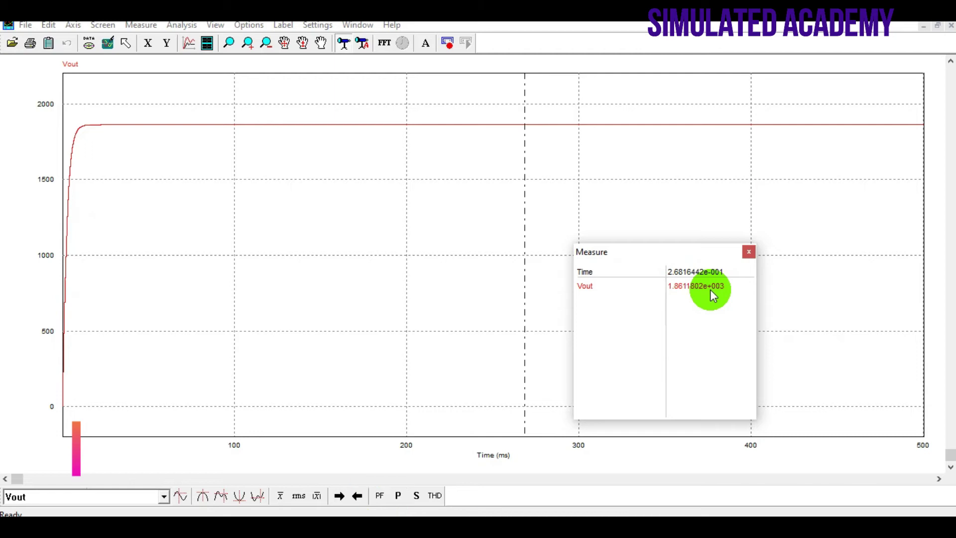
{"action": "left_click", "coordinate": [750, 252]}
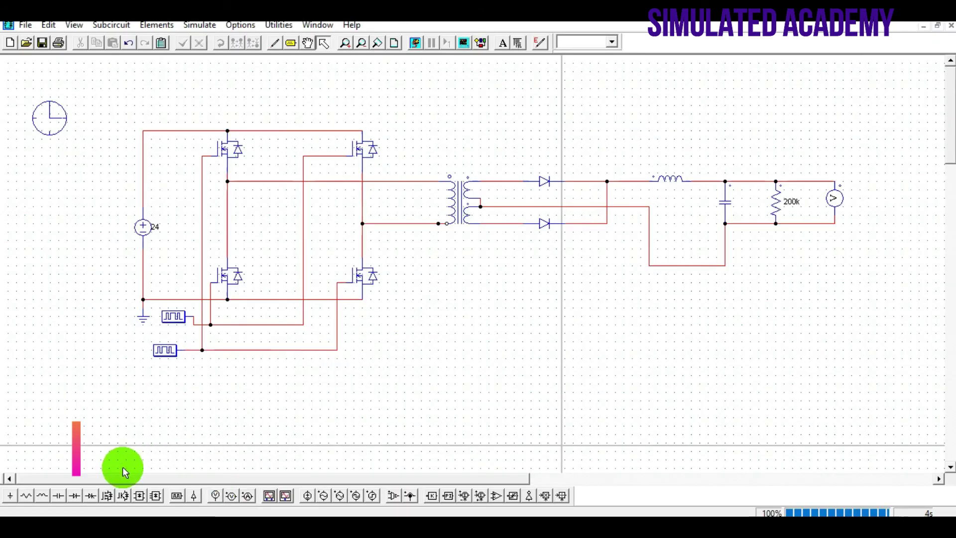
Place a current probe on the output line and name it Iout.
{"action": "left_click", "coordinate": [248, 495]}
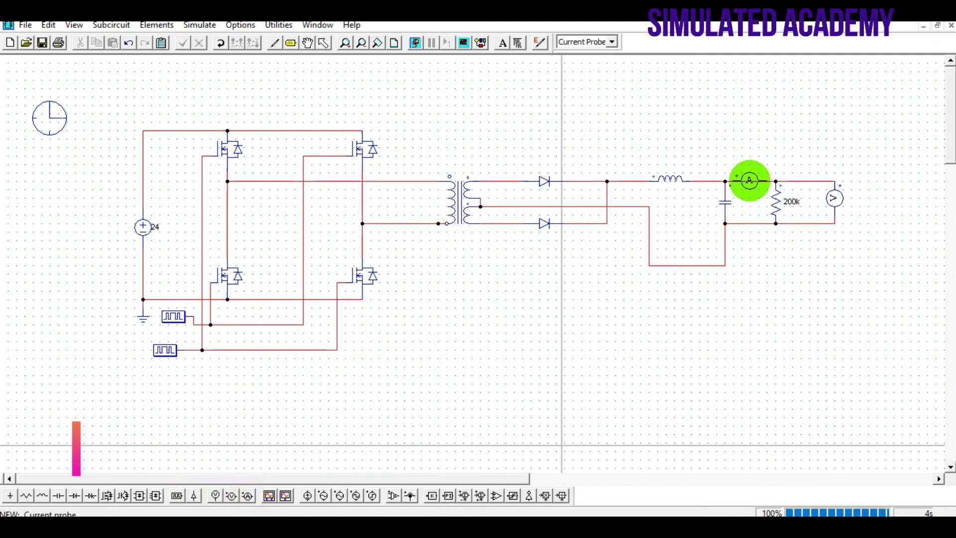
{"action": "left_click", "coordinate": [750, 182]}
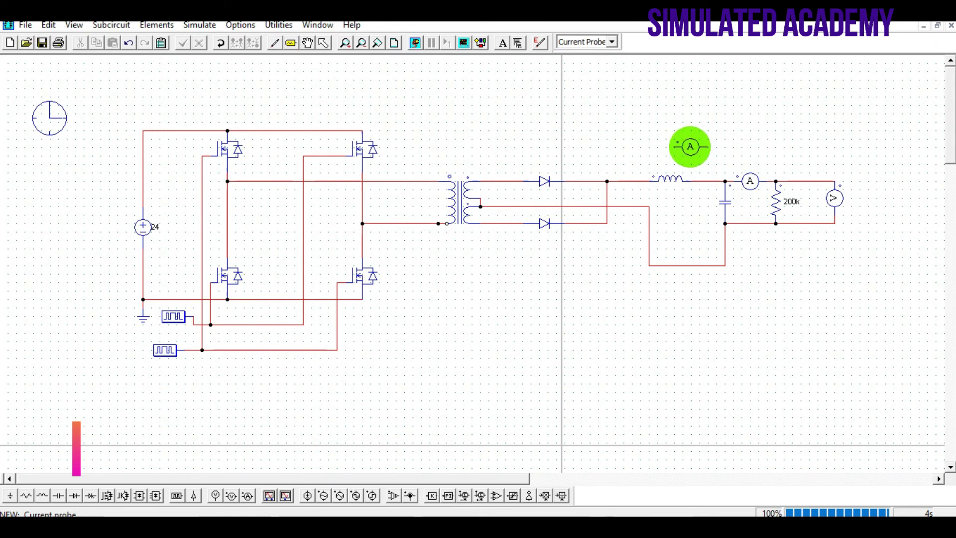
{"action": "double_click", "coordinate": [749, 182]}
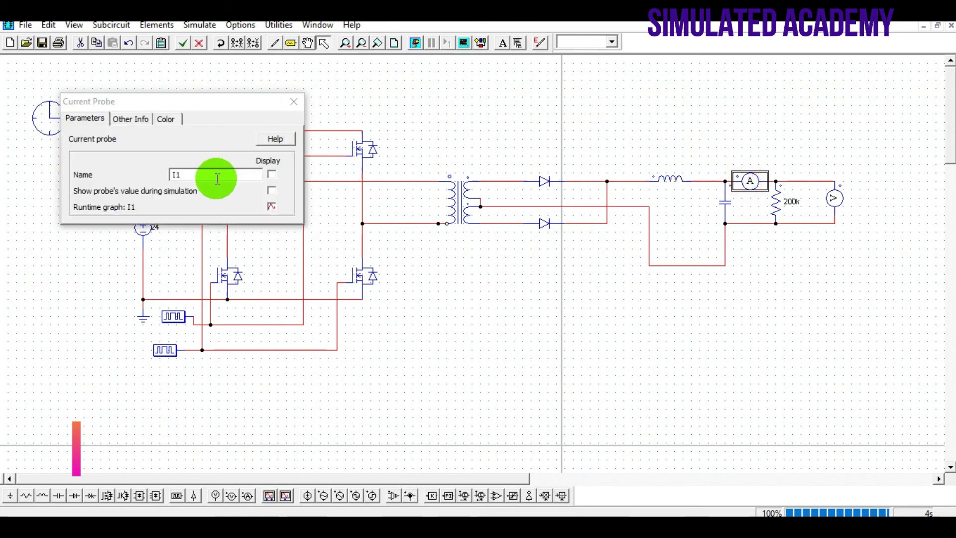
{"action": "double_click", "coordinate": [166, 174]}
{"action": "type", "text": "I"}
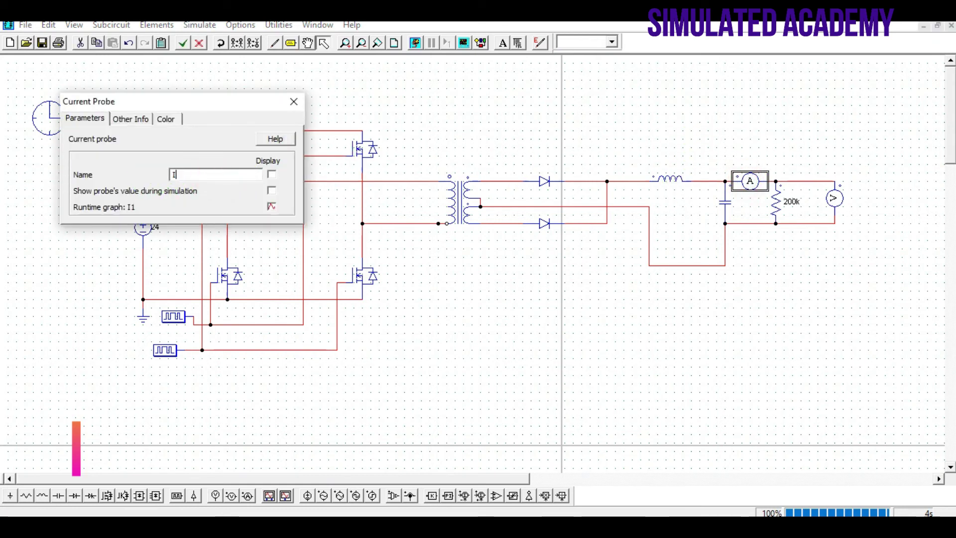
{"action": "type", "text": "out"}
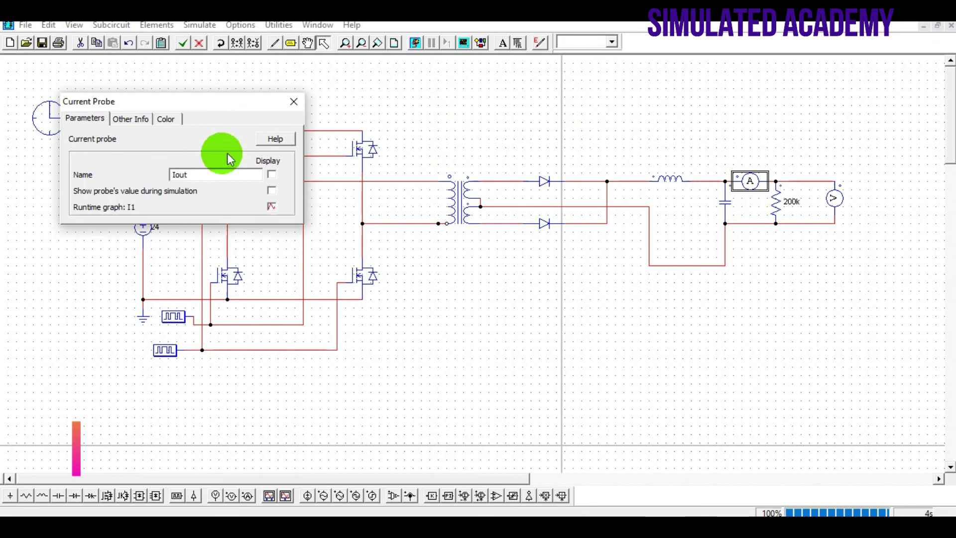
{"action": "left_click", "coordinate": [289, 102]}
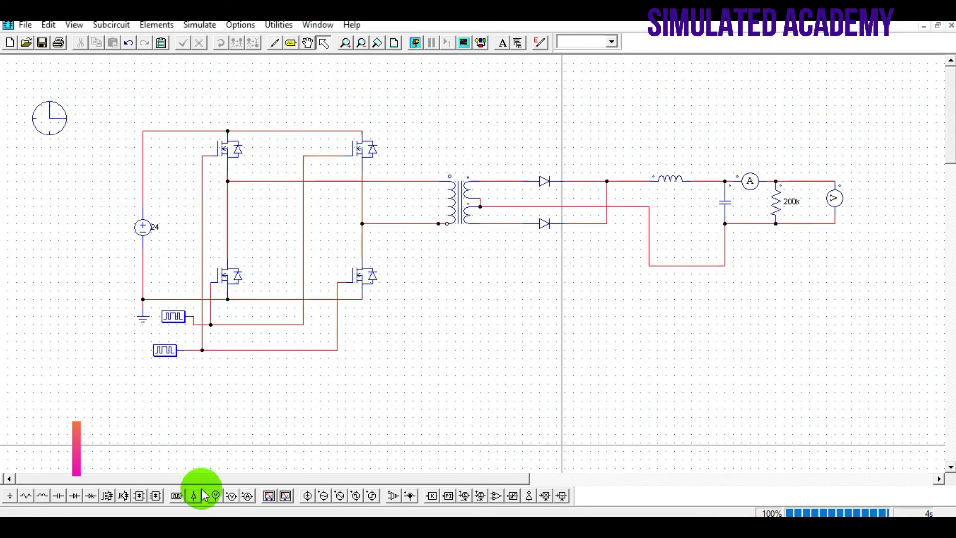
Place a second current probe on the transformer's primary wire and name it I1.
{"action": "left_click", "coordinate": [248, 495]}
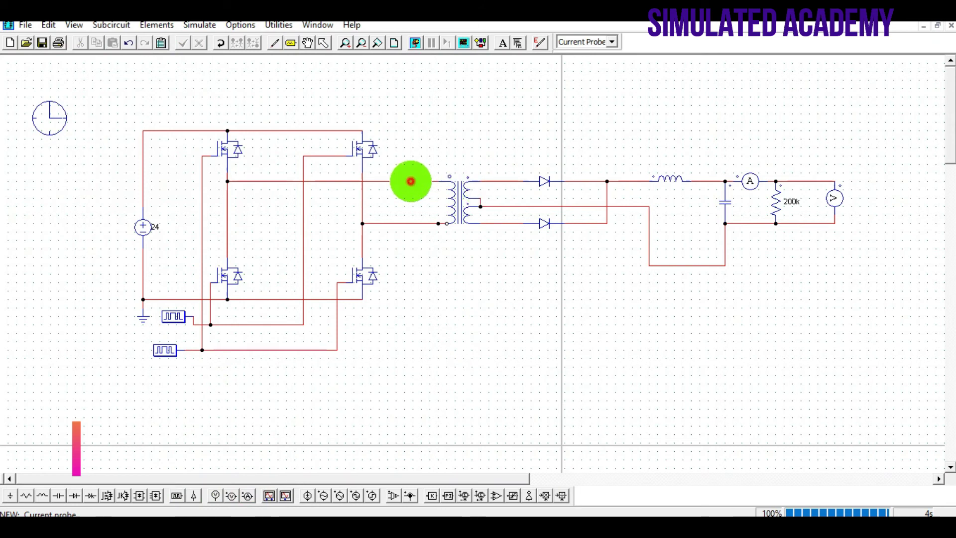
{"action": "left_click", "coordinate": [411, 181]}
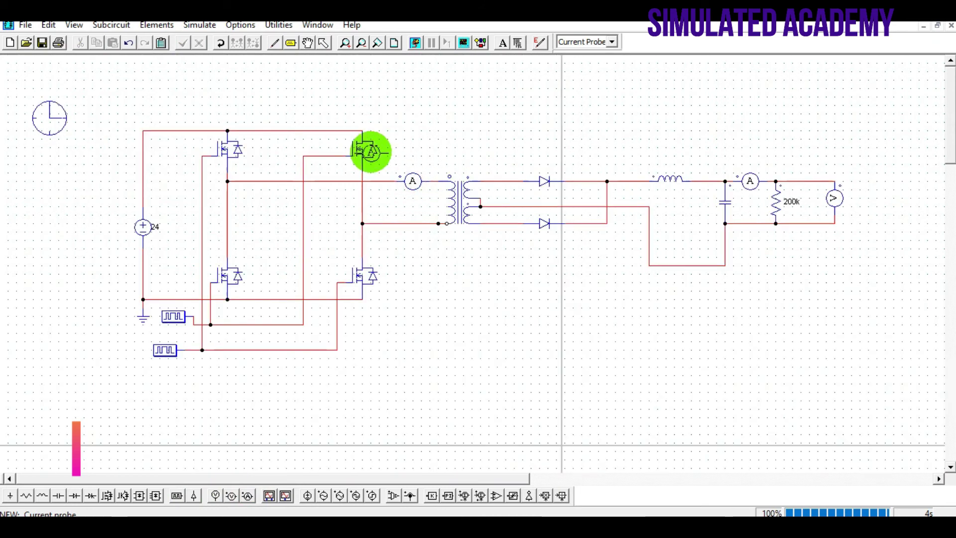
{"action": "double_click", "coordinate": [413, 183]}
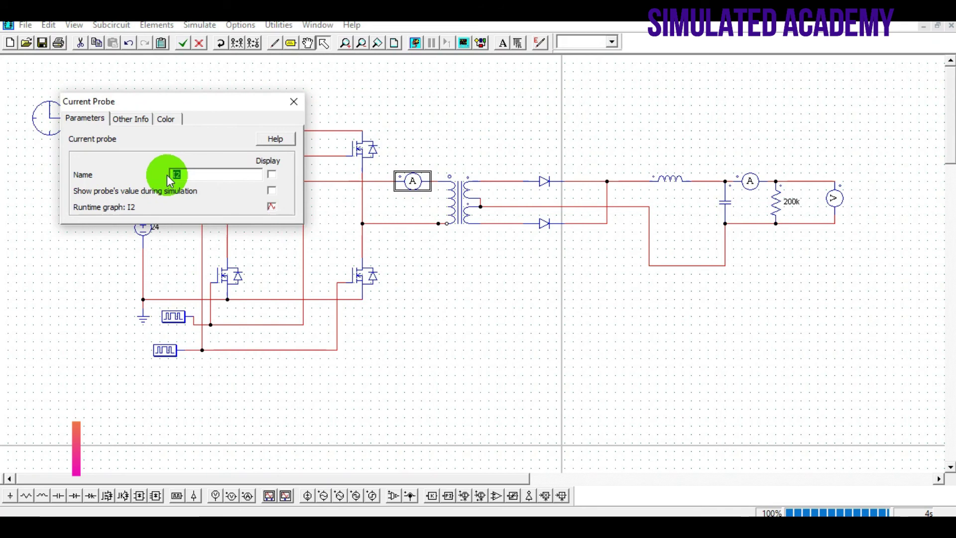
{"action": "type", "text": "I"}
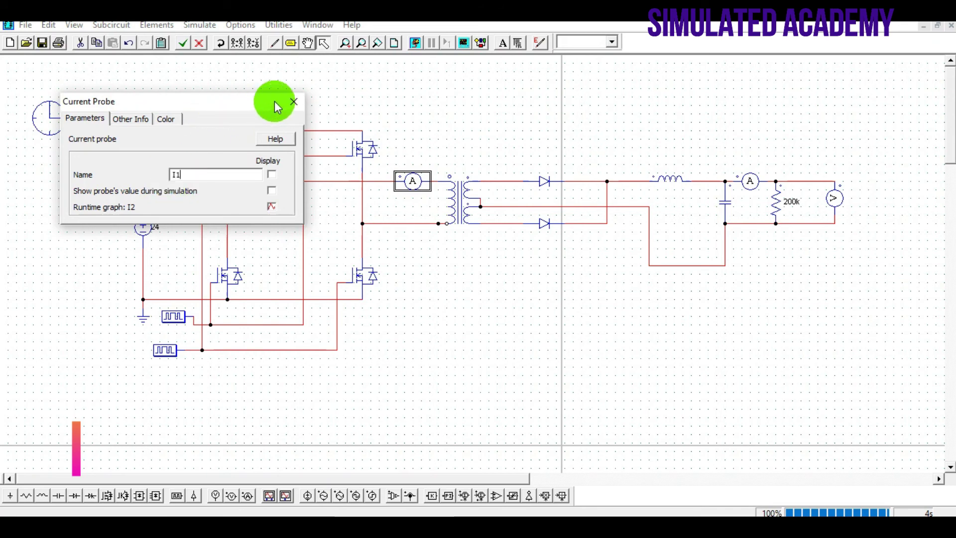
{"action": "left_click", "coordinate": [294, 102]}
Rerun the simulation and add an I1 plot panel beneath Vout in SIMVIEW.
{"action": "left_click", "coordinate": [418, 362]}
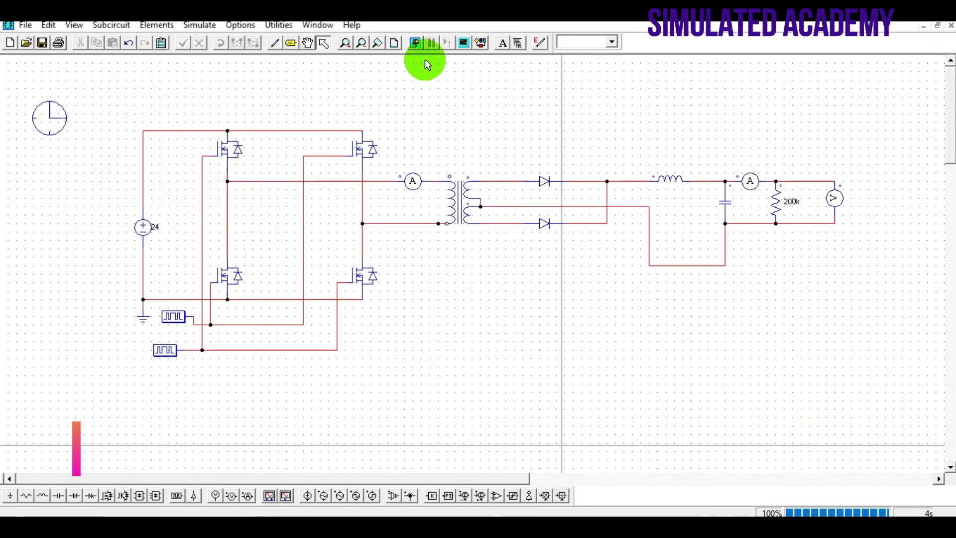
{"action": "left_click", "coordinate": [415, 42]}
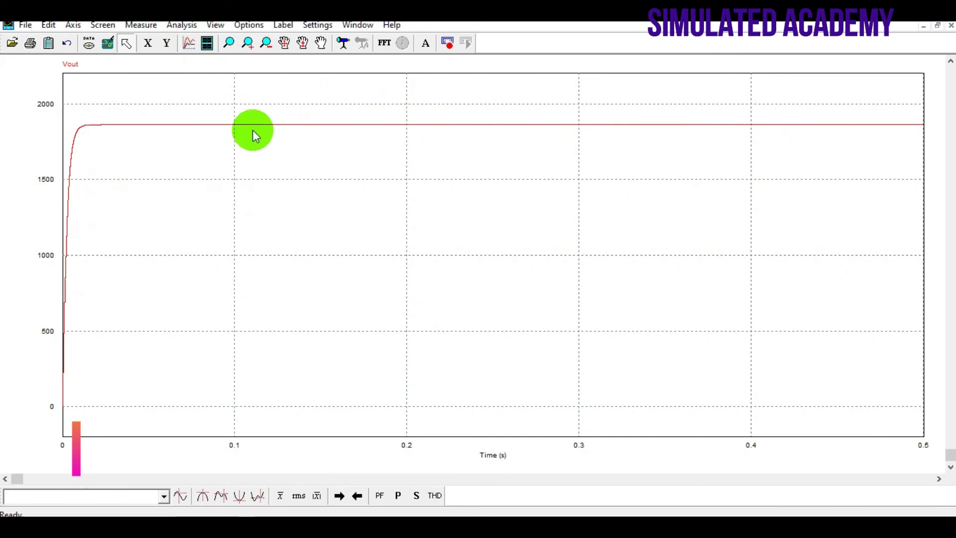
{"action": "left_click", "coordinate": [207, 44]}
{"action": "left_click", "coordinate": [309, 189]}
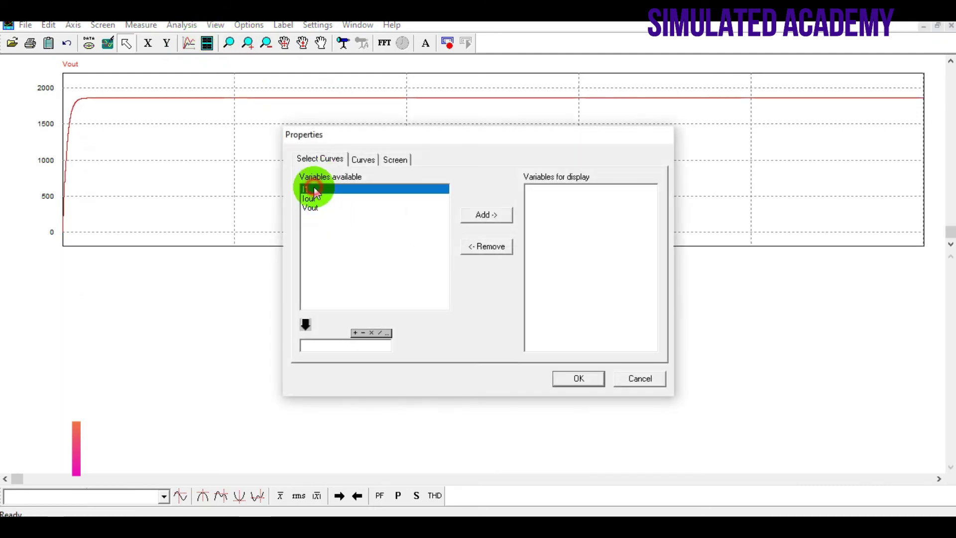
{"action": "left_click", "coordinate": [472, 218]}
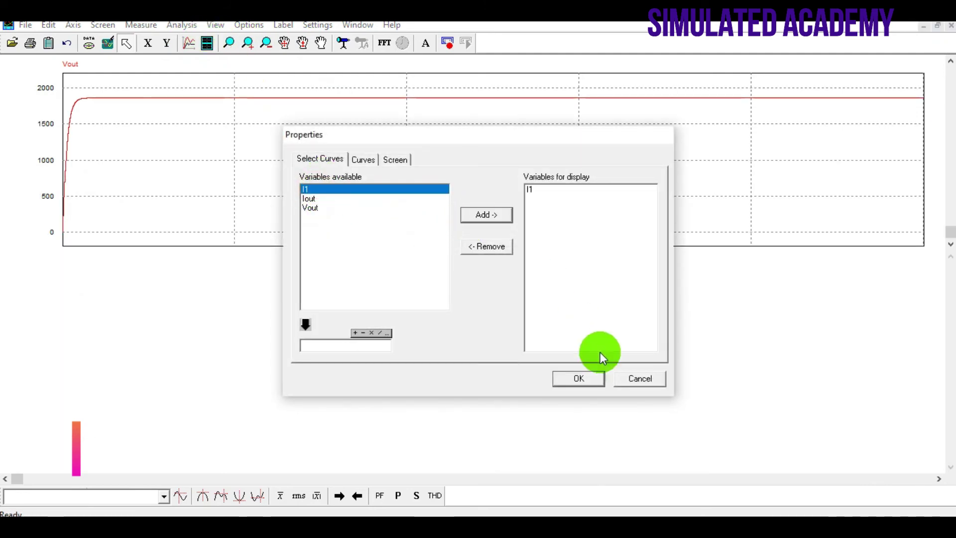
{"action": "left_click", "coordinate": [581, 379]}
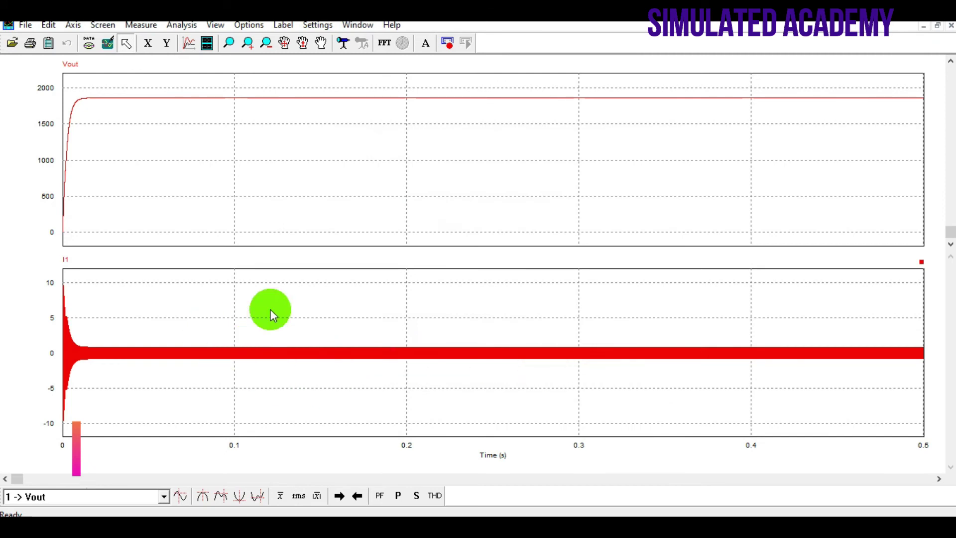
Change that new panel to display Iout instead of I1.
{"action": "left_click", "coordinate": [189, 43]}
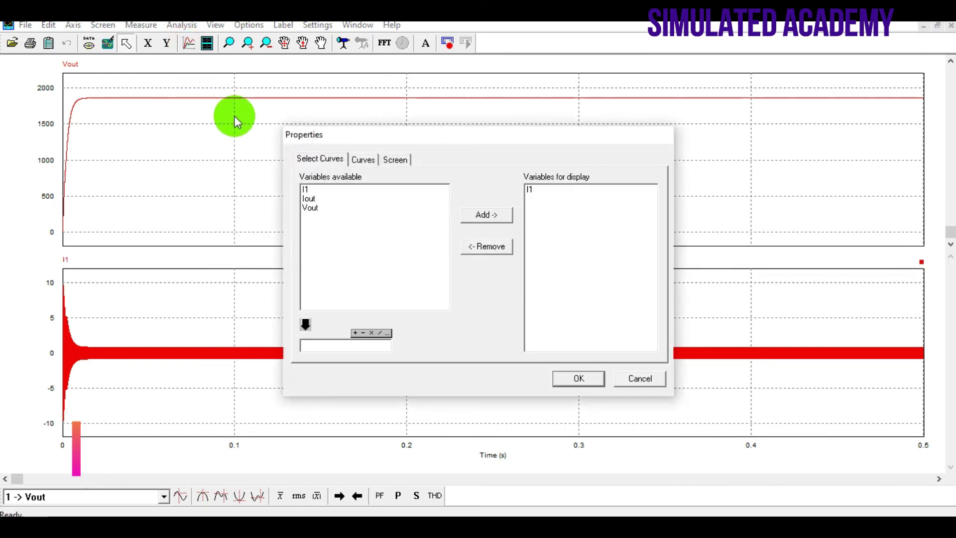
{"action": "left_click", "coordinate": [314, 199]}
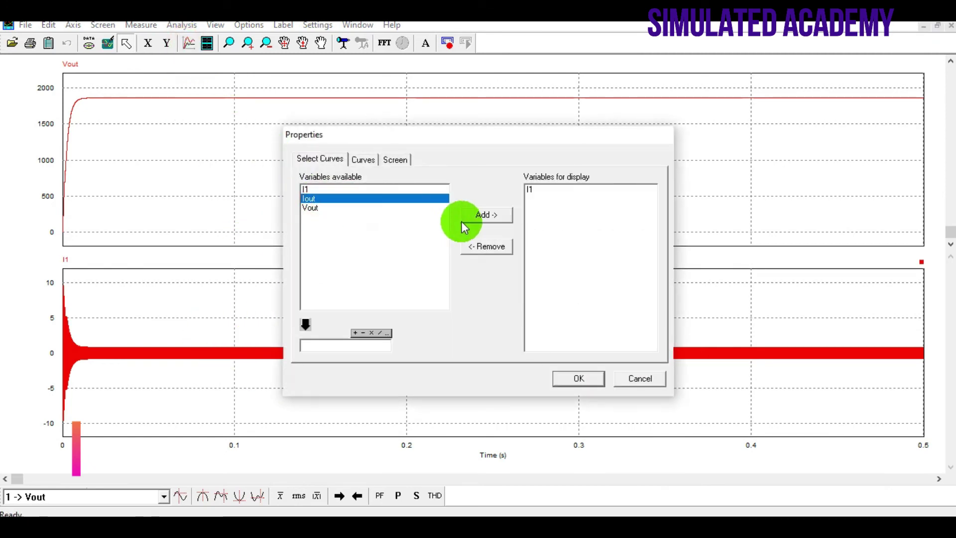
{"action": "left_click", "coordinate": [543, 189]}
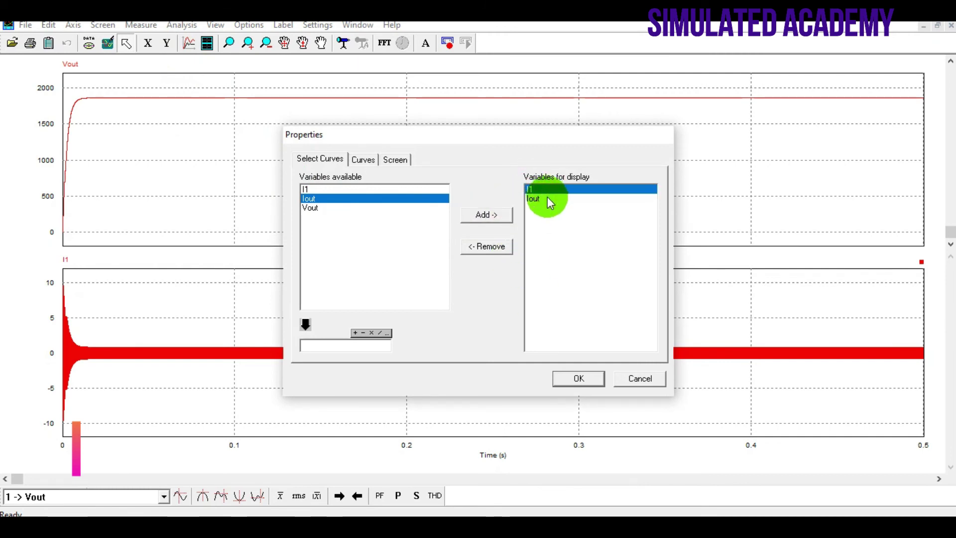
{"action": "left_click", "coordinate": [471, 247]}
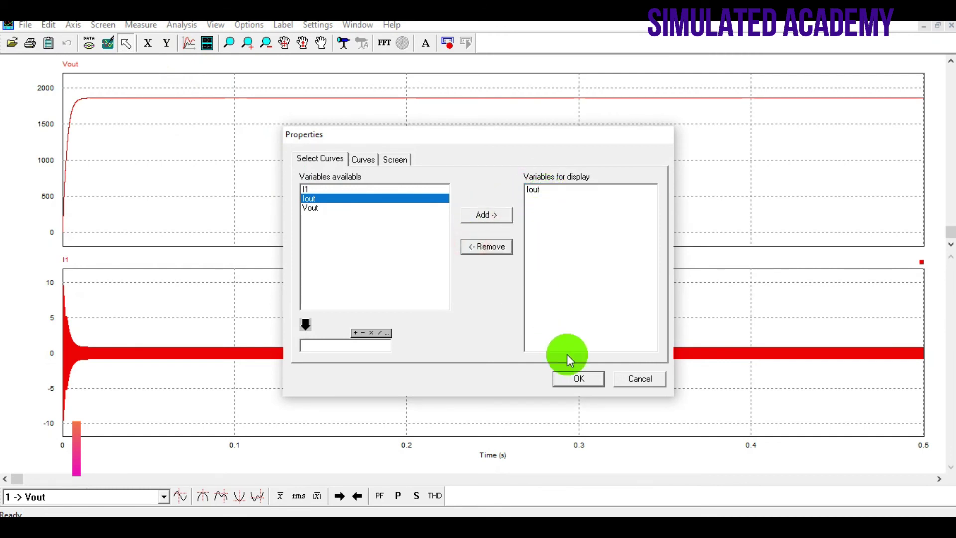
{"action": "left_click", "coordinate": [576, 380]}
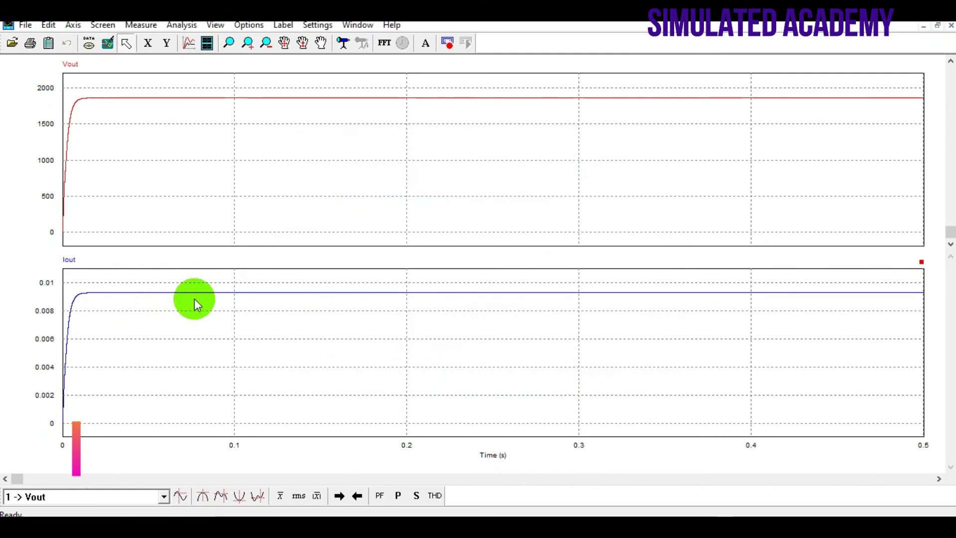
Add a third panel below showing the I1 waveform.
{"action": "left_click", "coordinate": [209, 46]}
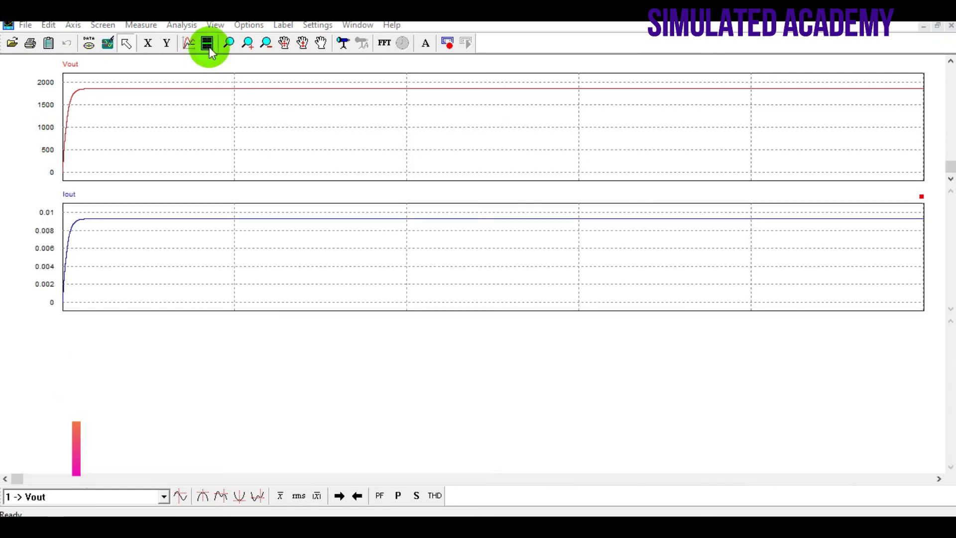
{"action": "left_click", "coordinate": [310, 190]}
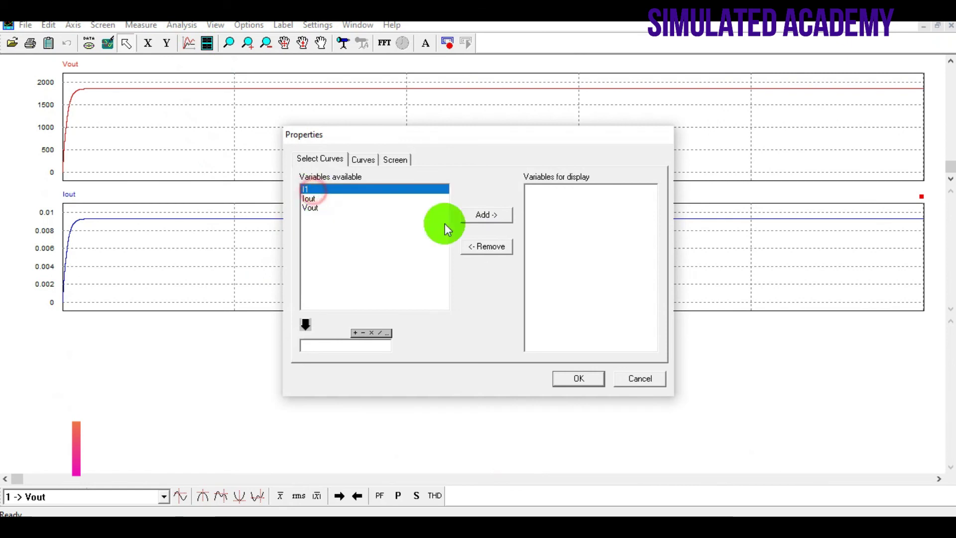
{"action": "left_click", "coordinate": [487, 215]}
{"action": "left_click", "coordinate": [554, 378]}
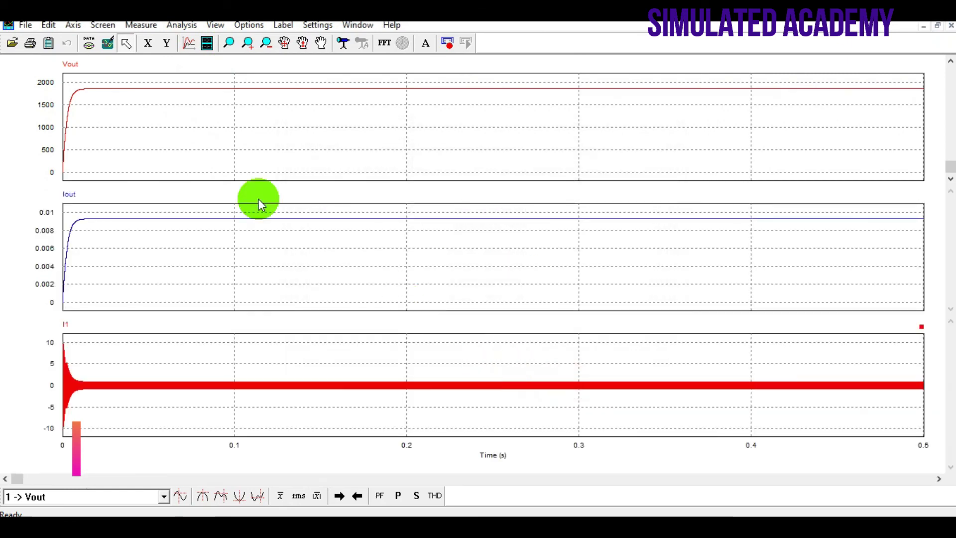
{"action": "left_click", "coordinate": [182, 25]}
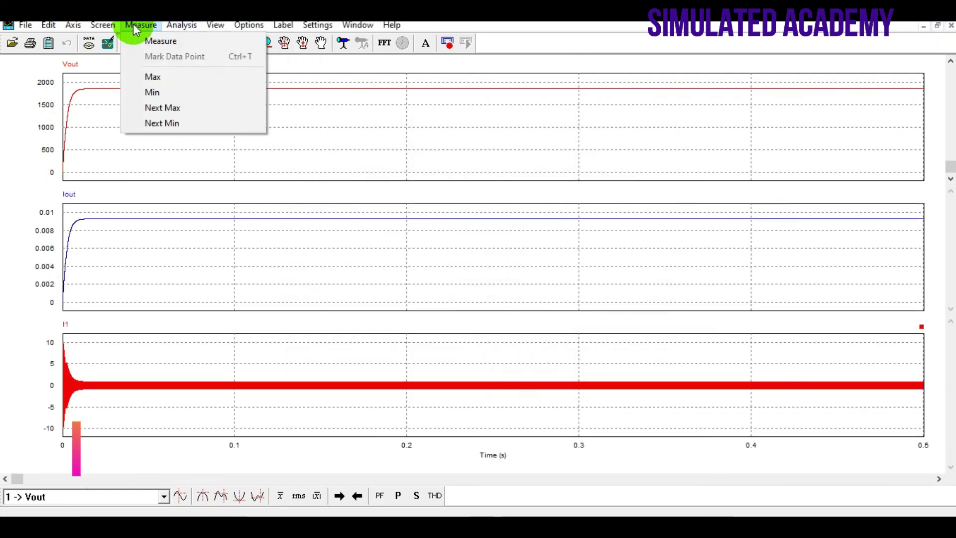
{"action": "left_click", "coordinate": [160, 41]}
{"action": "left_click", "coordinate": [496, 135]}
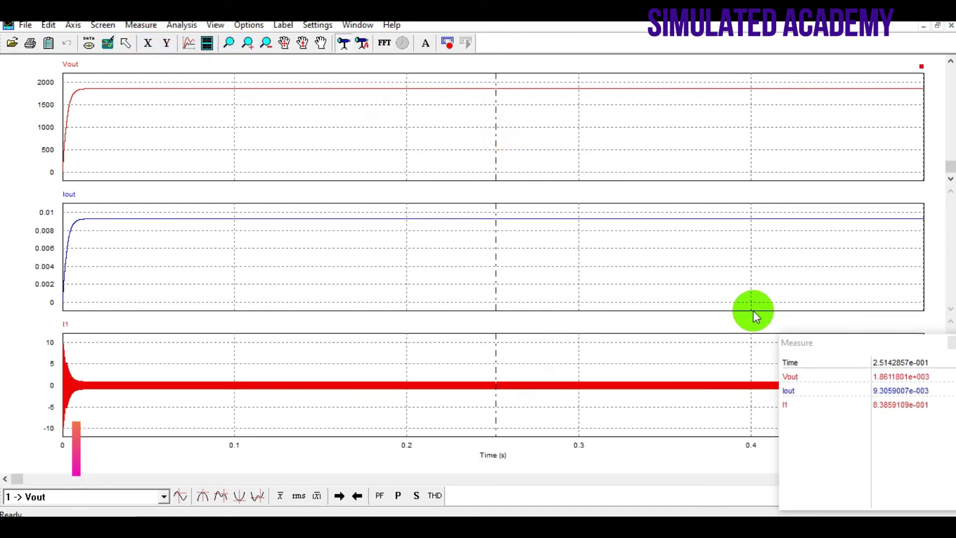
{"action": "left_click_drag", "start_coordinate": [796, 343], "coordinate": [737, 242]}
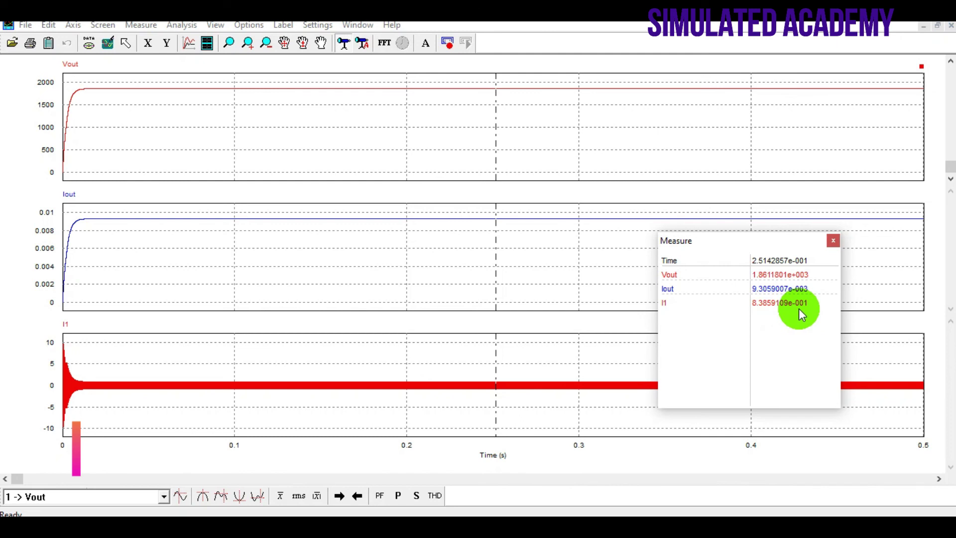
{"action": "left_click", "coordinate": [834, 243]}
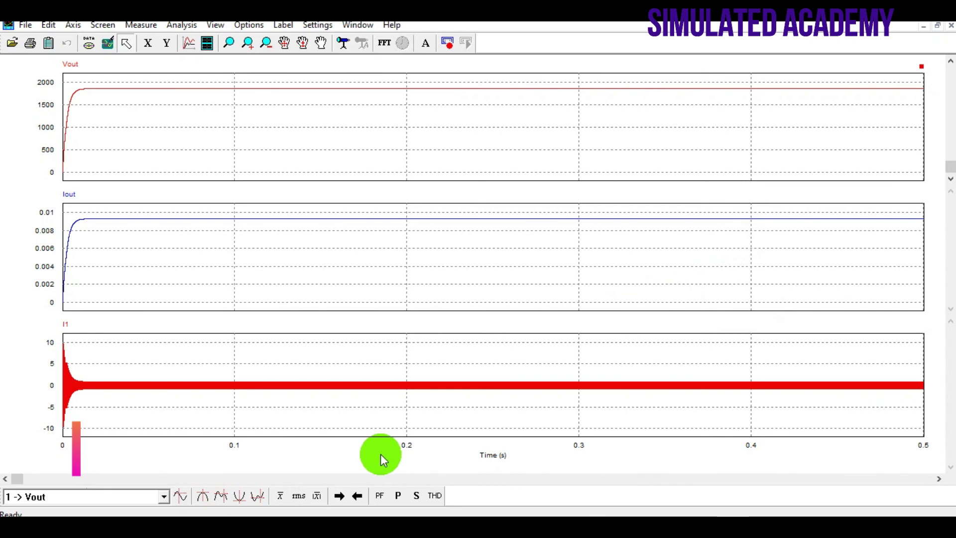
Bring the PSIM full-bridge converter schematic window back to the front.
{"action": "left_click", "coordinate": [290, 270]}
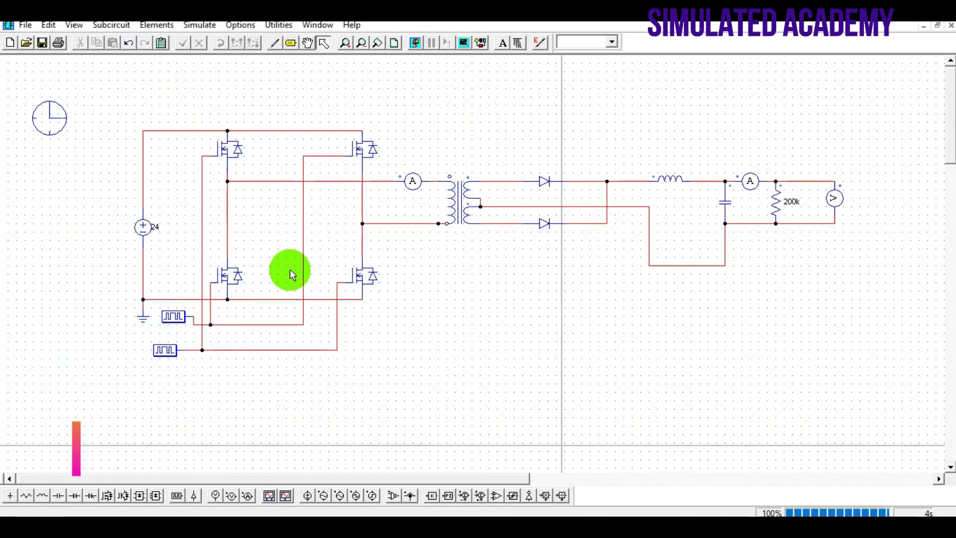